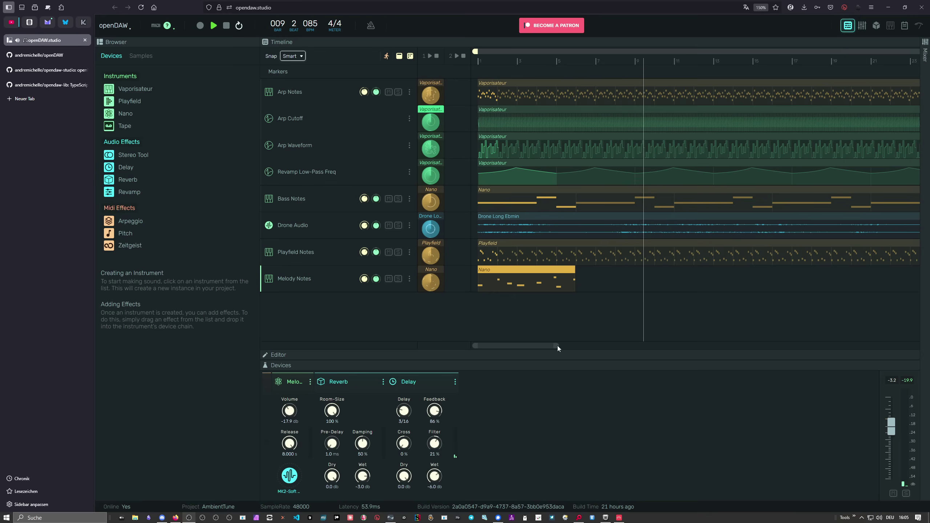
Step: Drag the scrollbar's right end to zoom out until almost the whole AmbientTune arrangement fits
left_click_drag(557, 346, 614, 350)
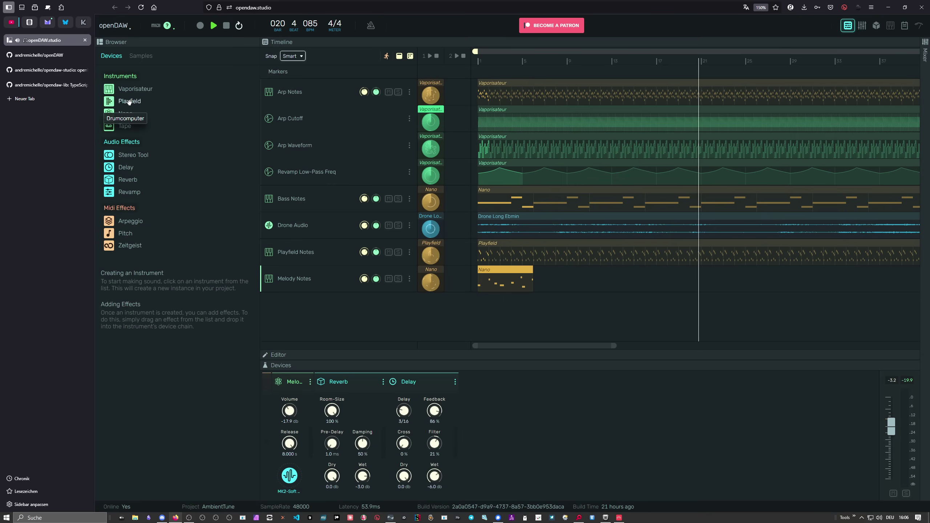
Step: Show the Playfield Notes chain (909 and click pads, Reverb, Delay, Stereo Tool) and enlarge the page
left_click(293, 169)
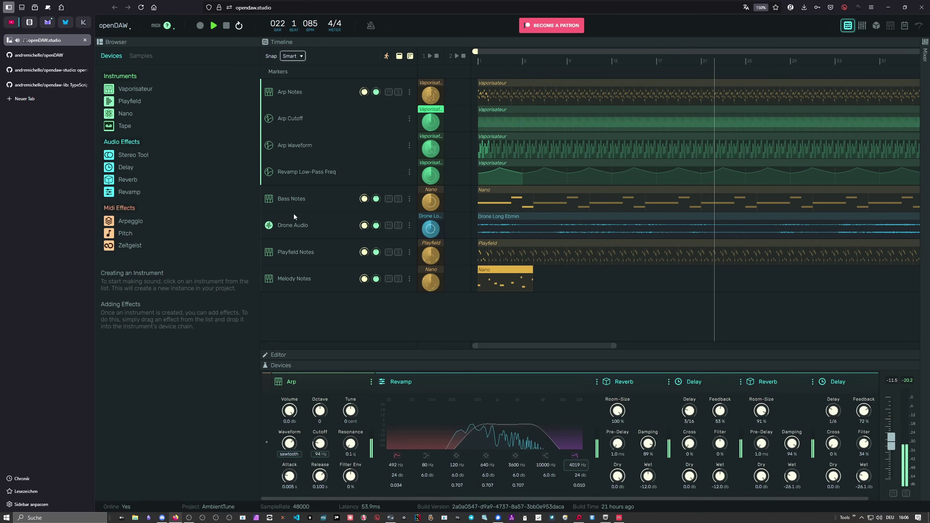
left_click(293, 248)
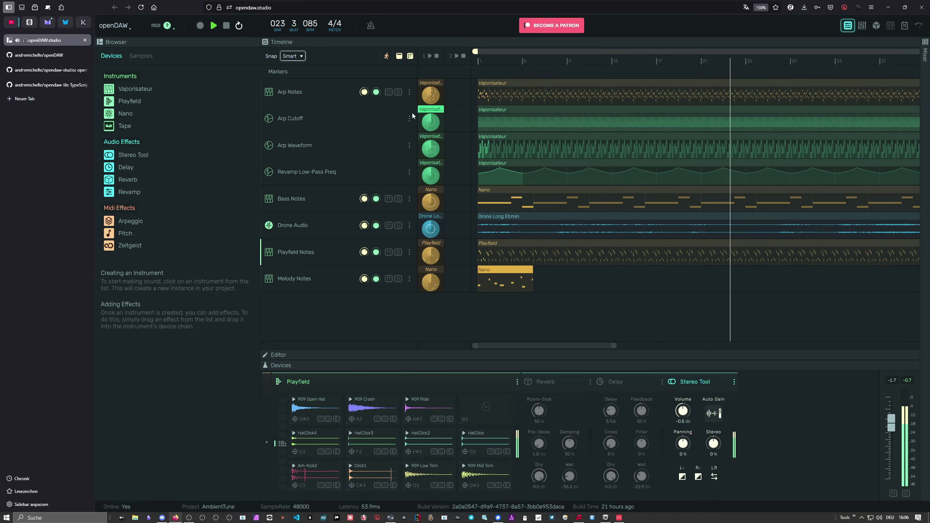
key("ctrl+plus")
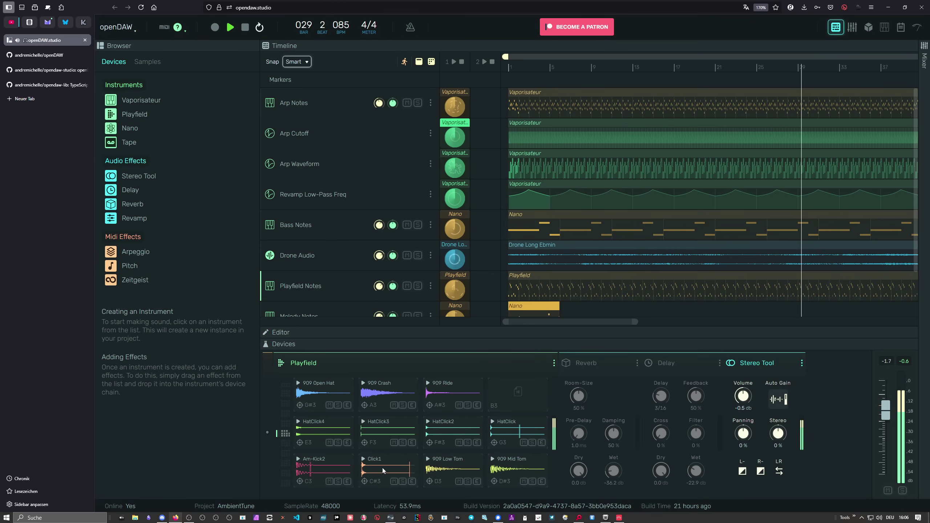
double_click(531, 289)
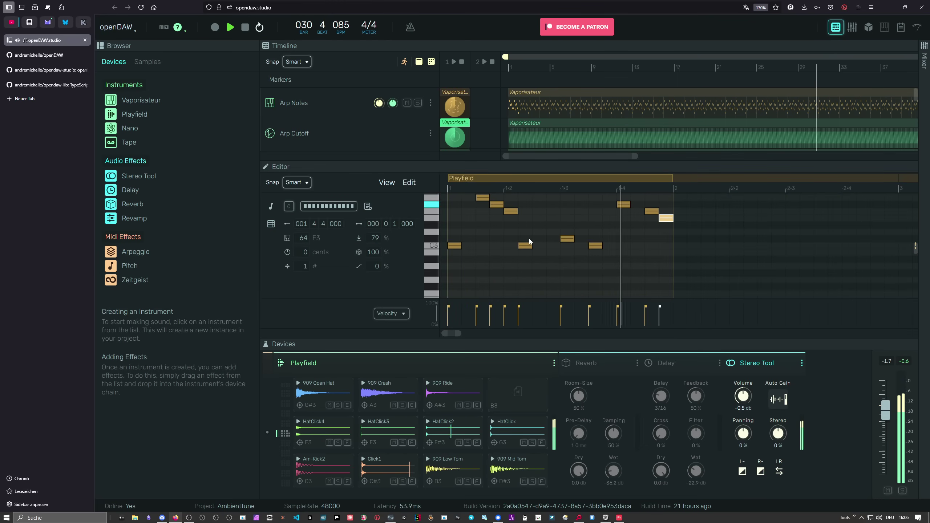
double_click(379, 433)
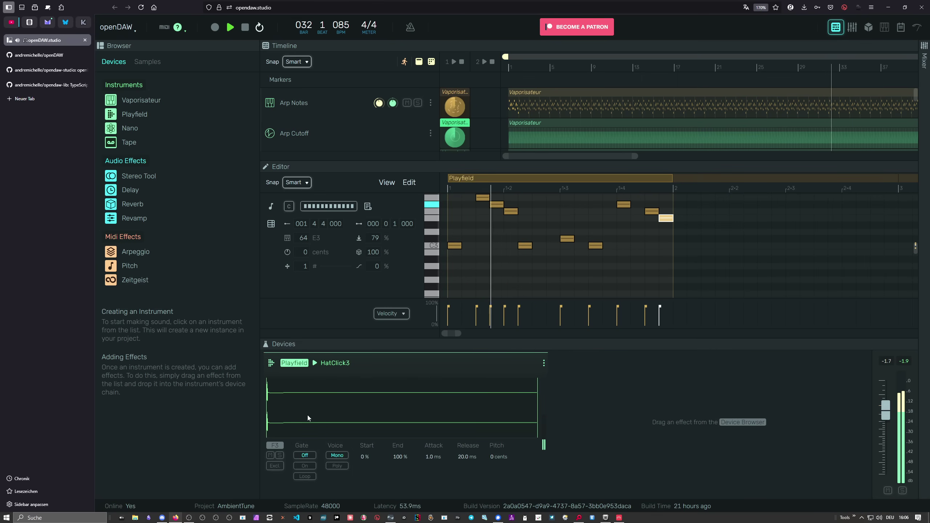
left_click(294, 363)
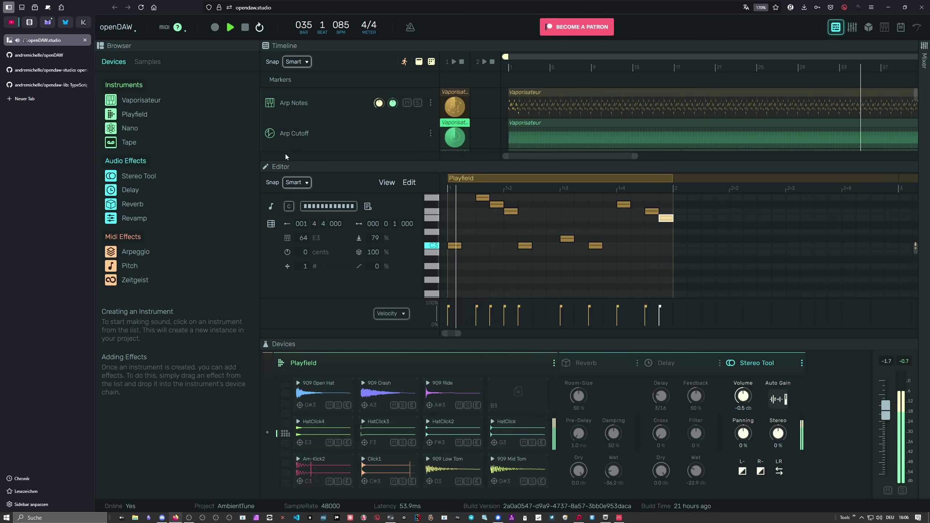
left_click(285, 166)
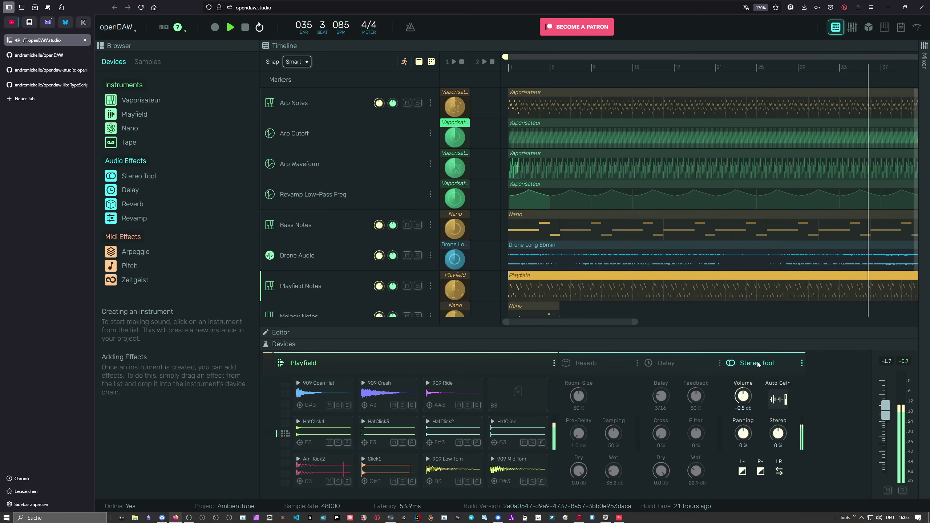
Step: Solo Playfield Notes and run Stereo Tool auto gain, leaving its volume at -1.6 dB
mouse_move(736, 392)
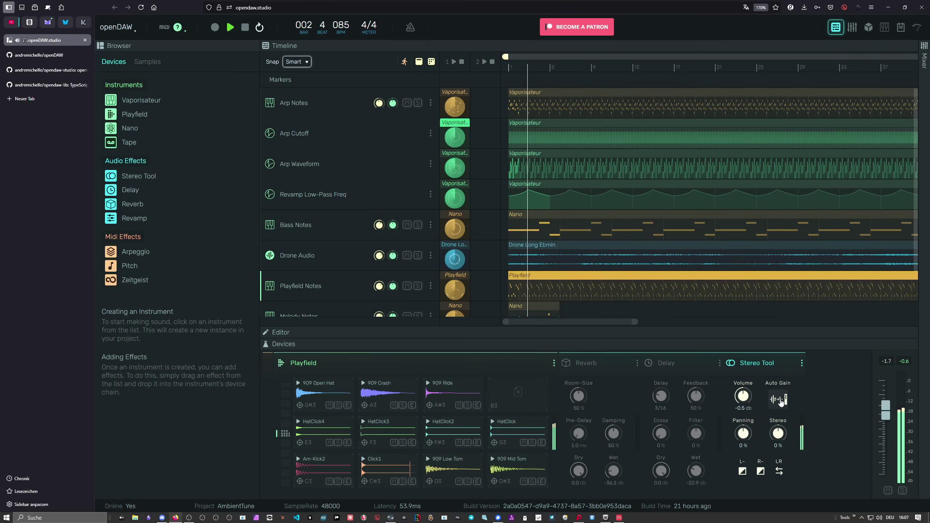
left_click(418, 286)
scroll(419, 286, "down", 2)
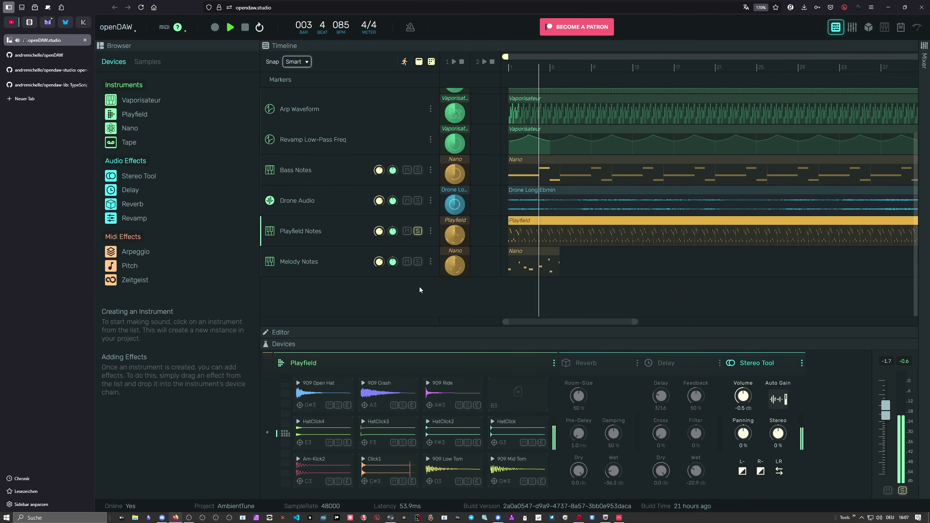
left_click(777, 400)
left_click(785, 408)
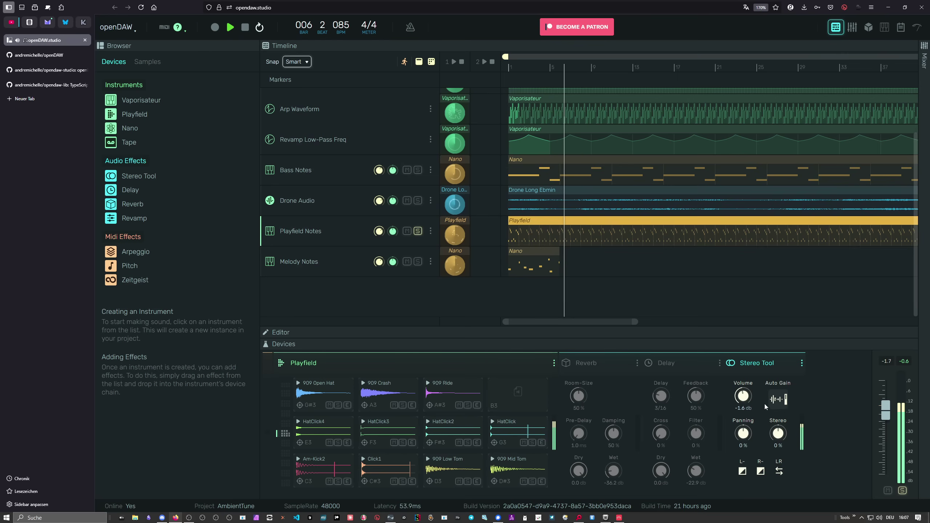
mouse_move(742, 398)
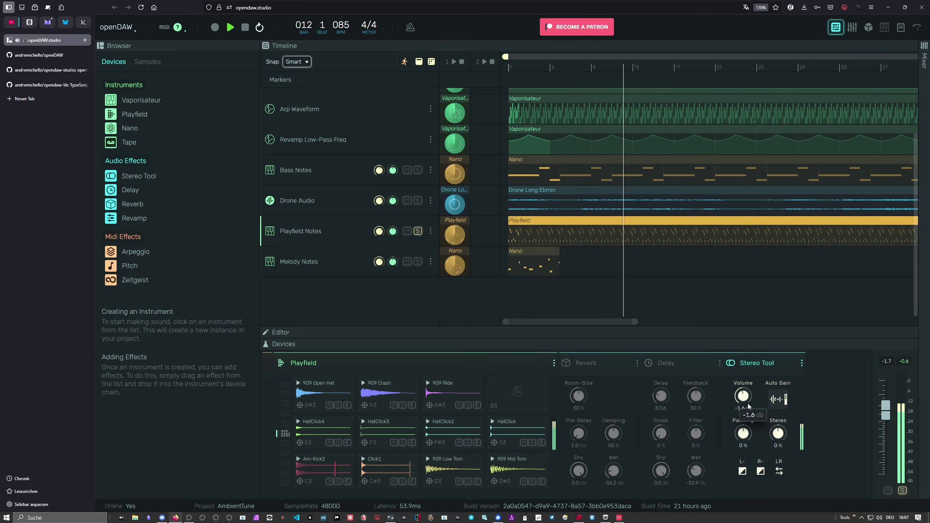
Step: Toggle the Stereo Tool's Auto Gain on and off again so the Playfield volume reads -1.3 dB
left_click(778, 401)
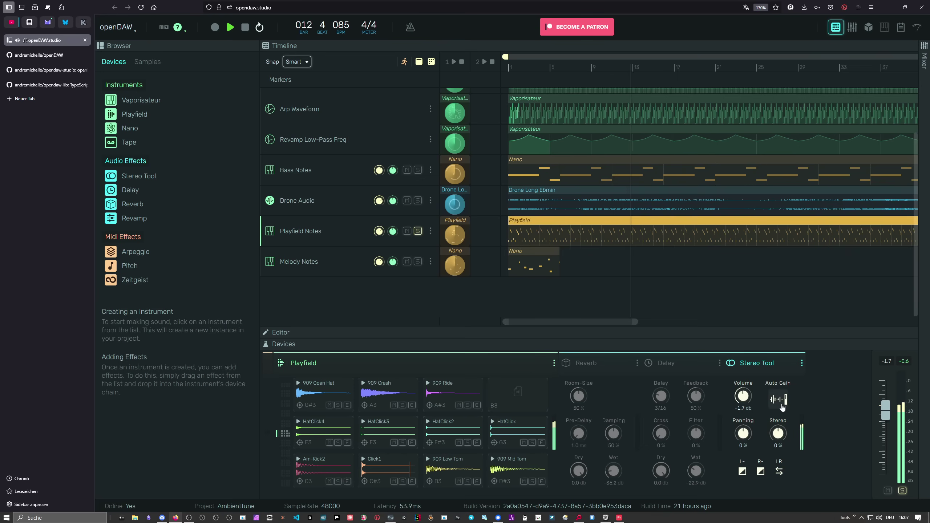
left_click(781, 405)
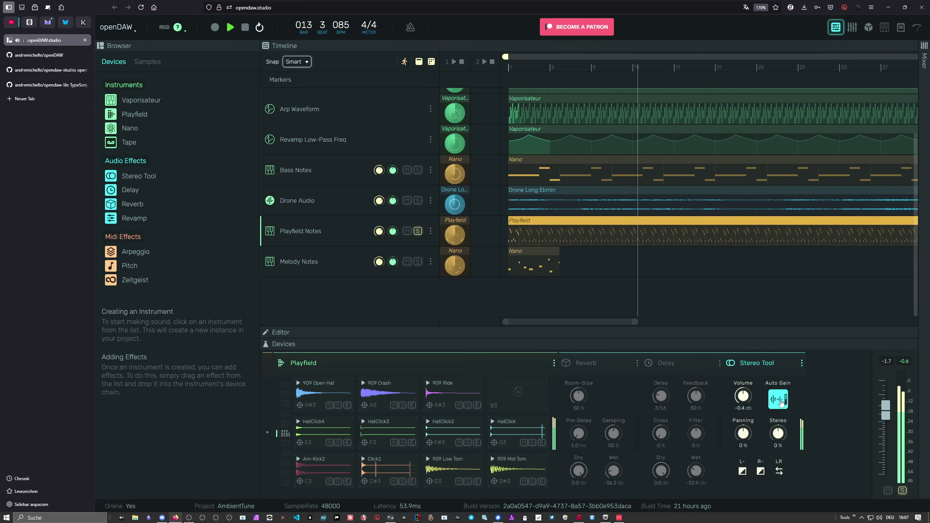
left_click(781, 405)
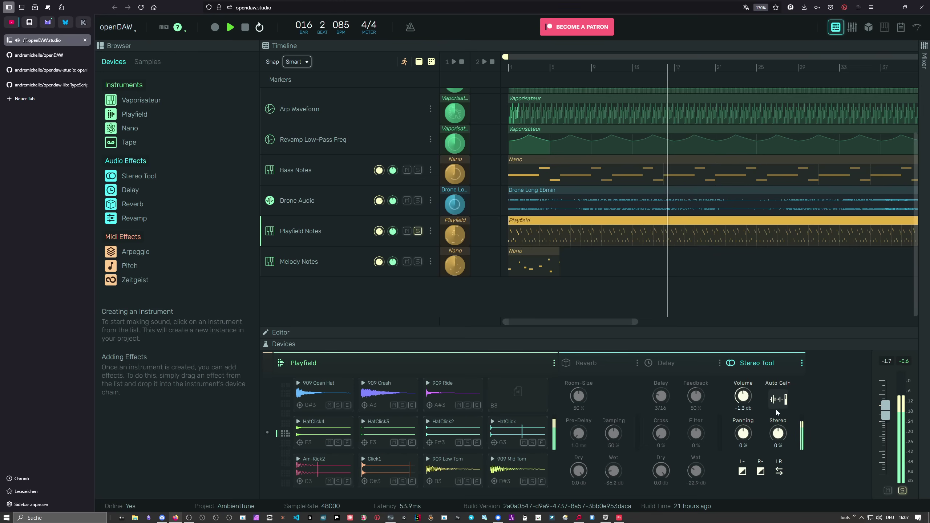
mouse_move(886, 411)
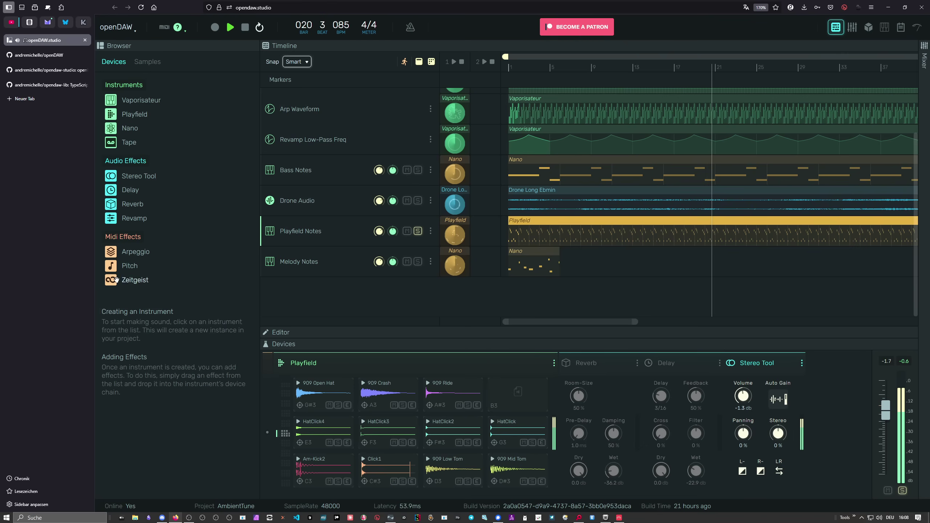
Step: Insert the Zeitgeist groove effect ahead of the Playfield drum sampler and view its pad page
left_click_drag(135, 280, 297, 401)
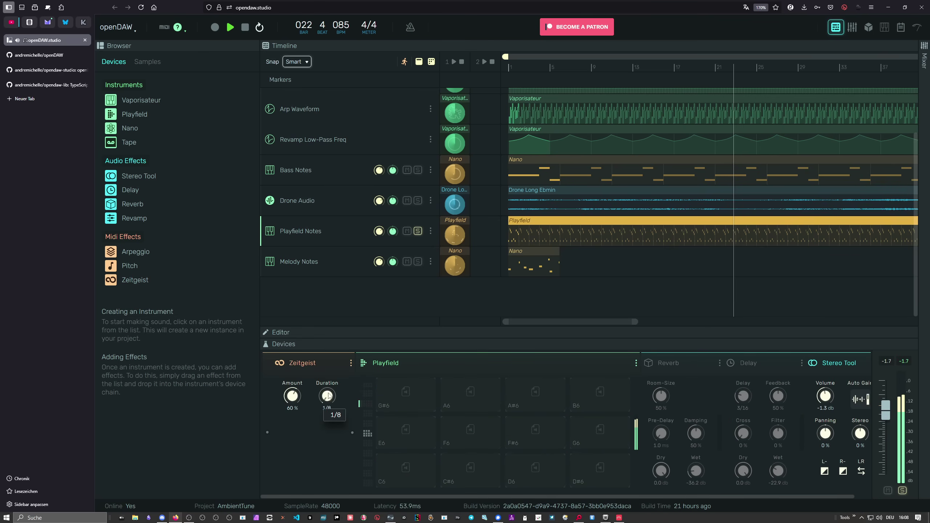
left_click_drag(299, 405, 297, 404)
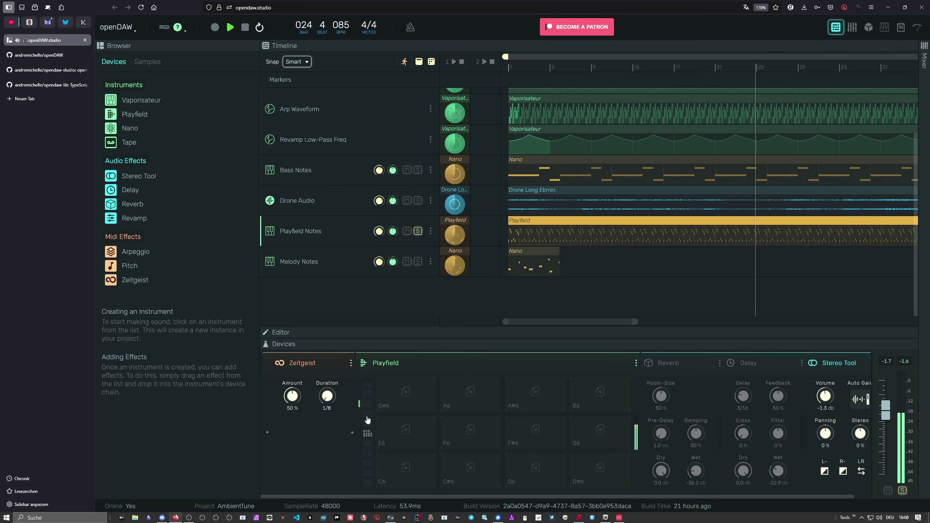
left_click(367, 433)
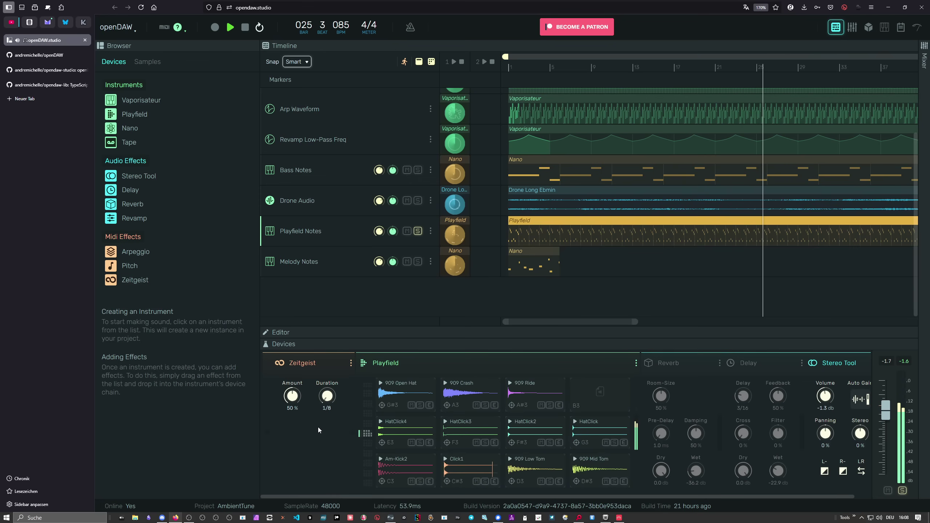
Step: Sweep the Zeitgeist Amount up through 60% and 77%, settling at 50% with 1/8 duration
left_click_drag(295, 401, 294, 401)
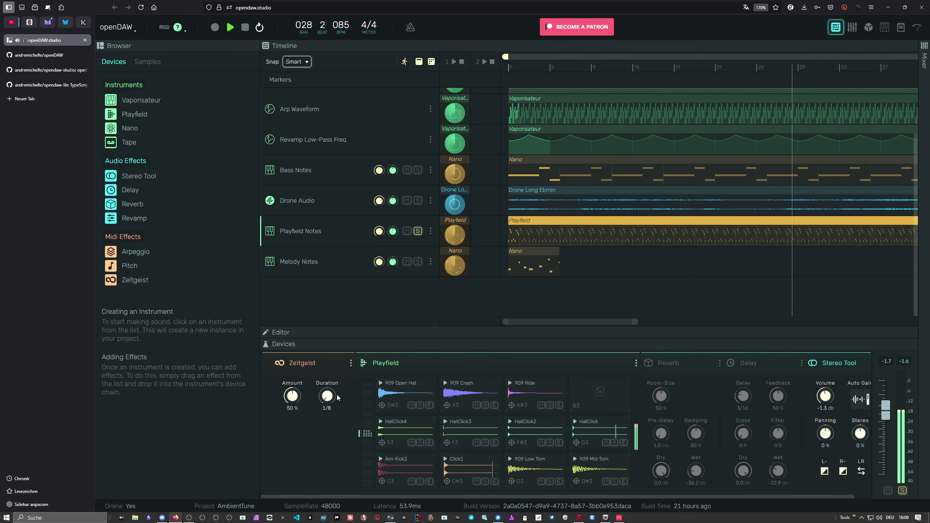
mouse_move(335, 404)
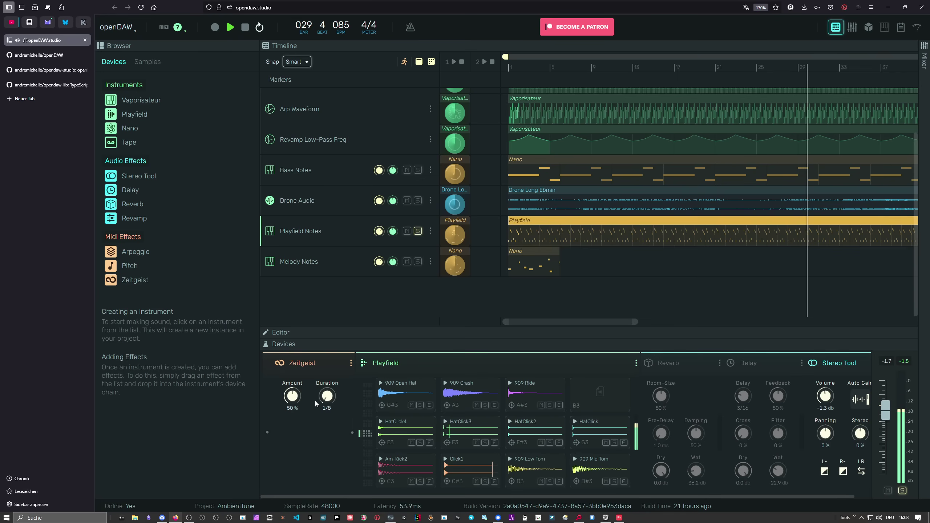
mouse_move(295, 399)
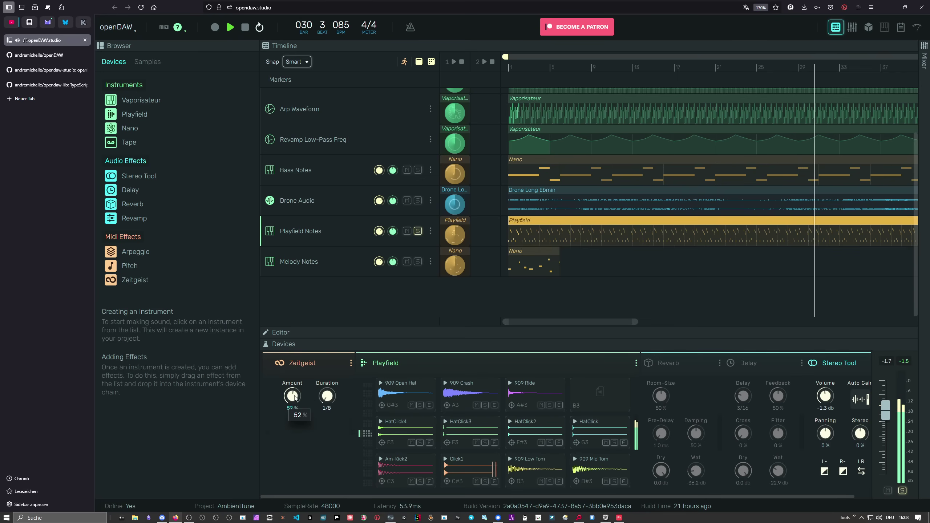
left_click_drag(295, 400, 297, 397)
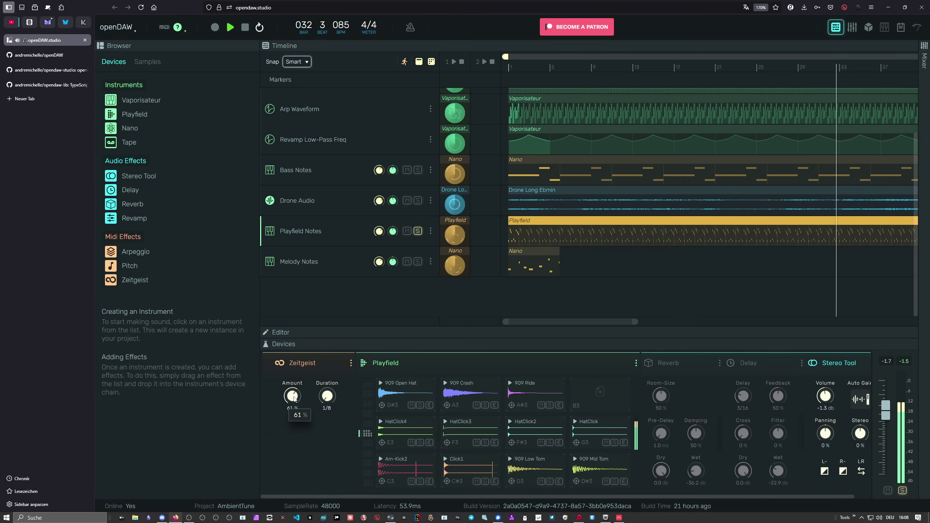
left_click_drag(294, 399, 298, 392)
mouse_move(296, 394)
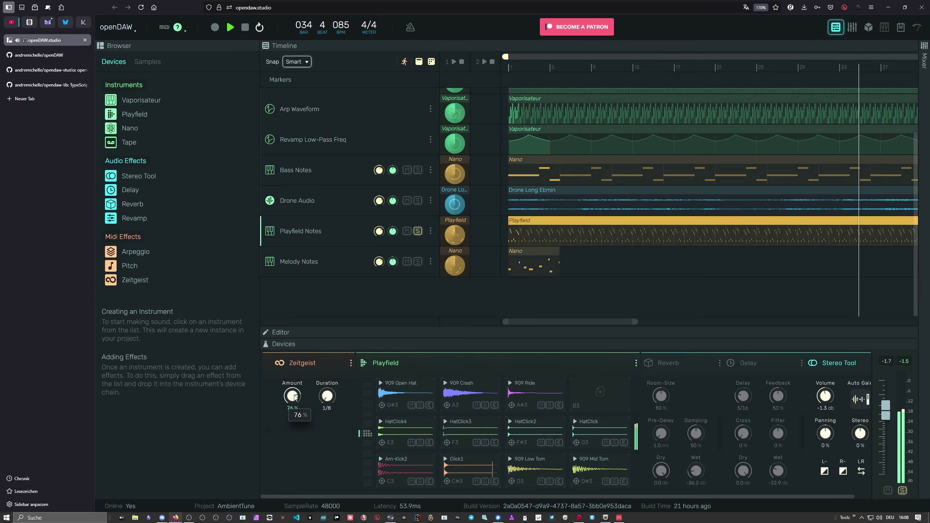
left_click_drag(297, 394, 344, 395)
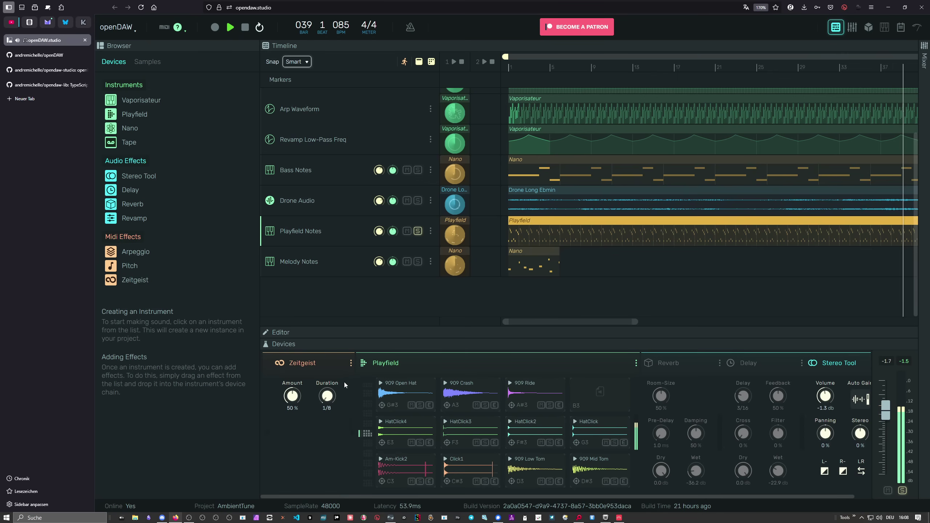
Step: Remove Zeitgeist, solo Melody Notes instead of Playfield, and restart AmbientTune from bar 1
left_click(351, 363)
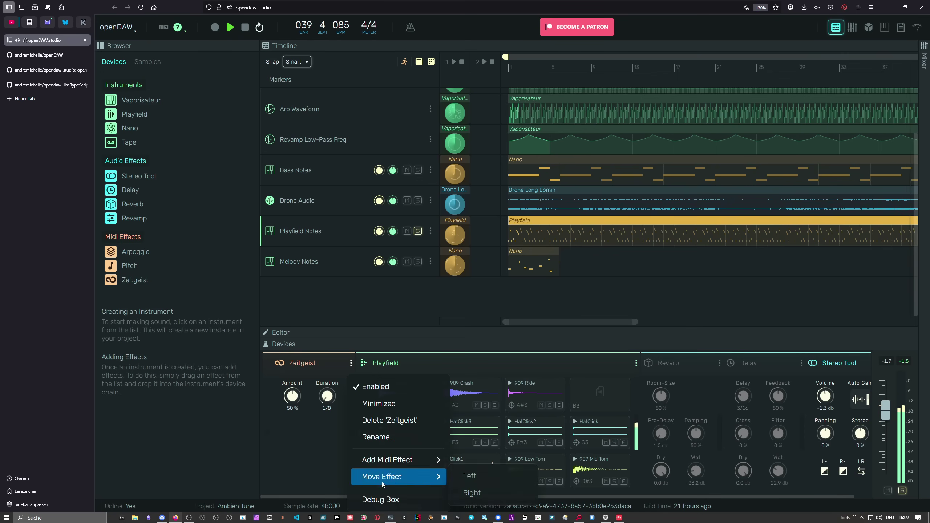
left_click(381, 421)
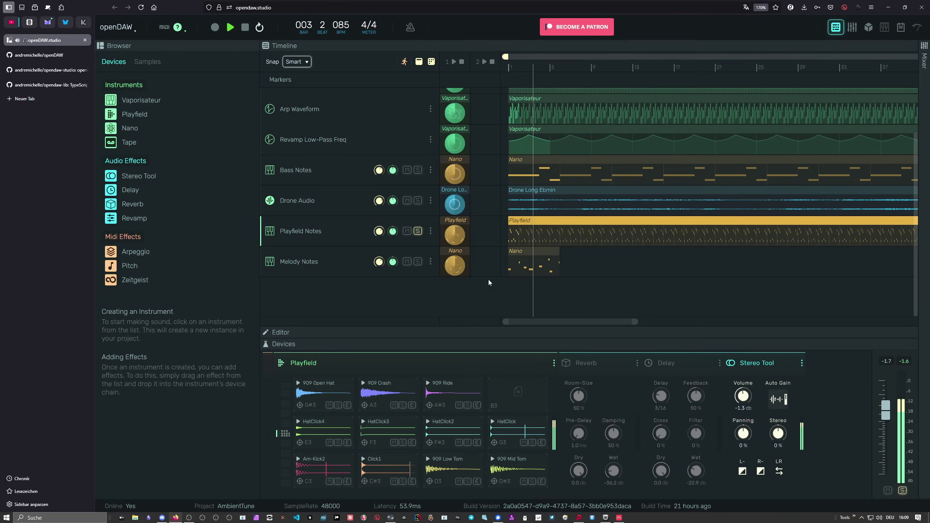
left_click(417, 261)
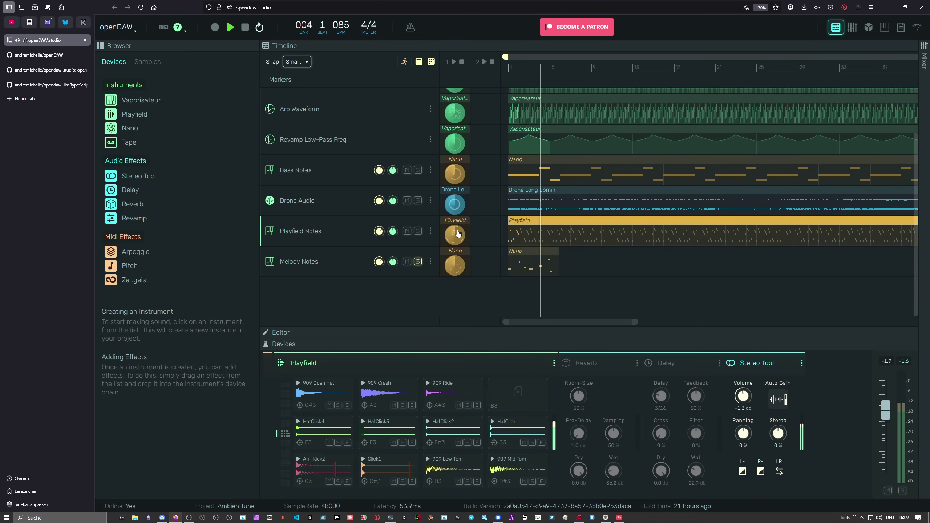
left_click(245, 27)
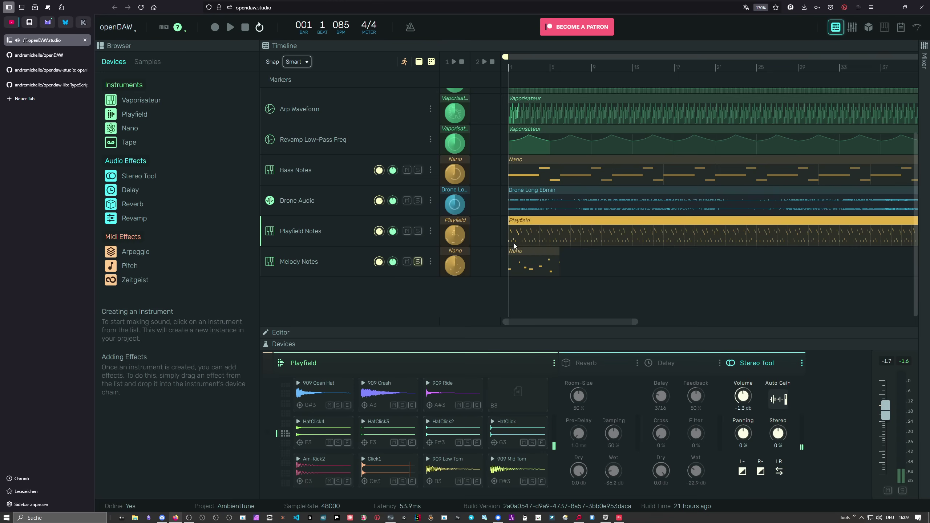
left_click(230, 32)
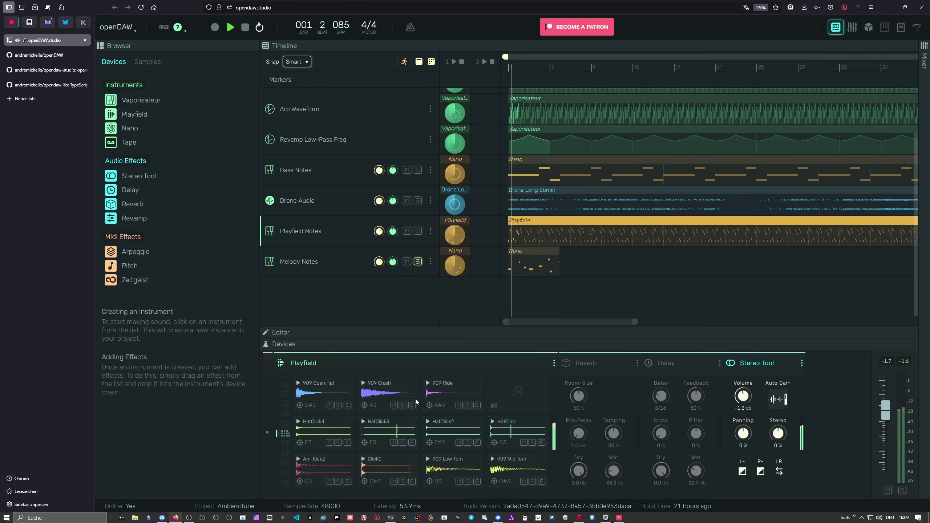
Step: Select the Melody Notes track to view its Reverb and Delay devices during playback
left_click(310, 261)
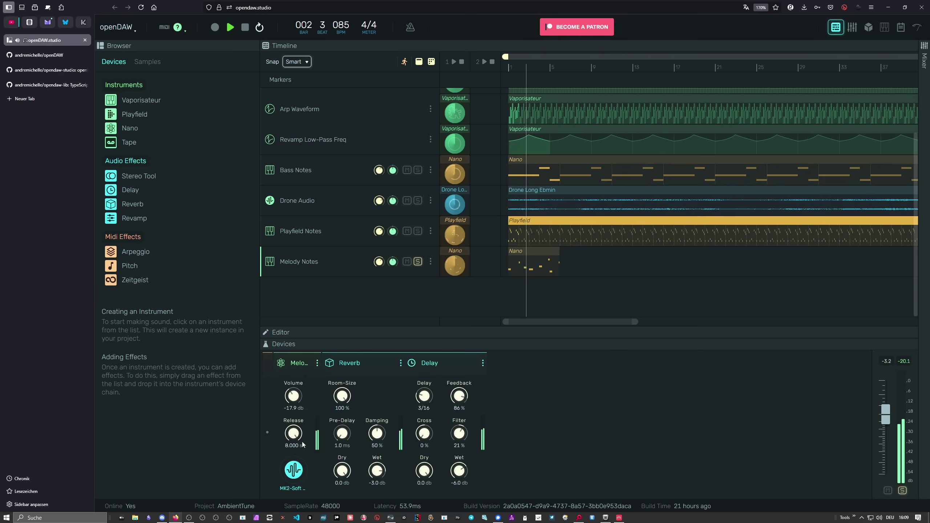
mouse_move(295, 402)
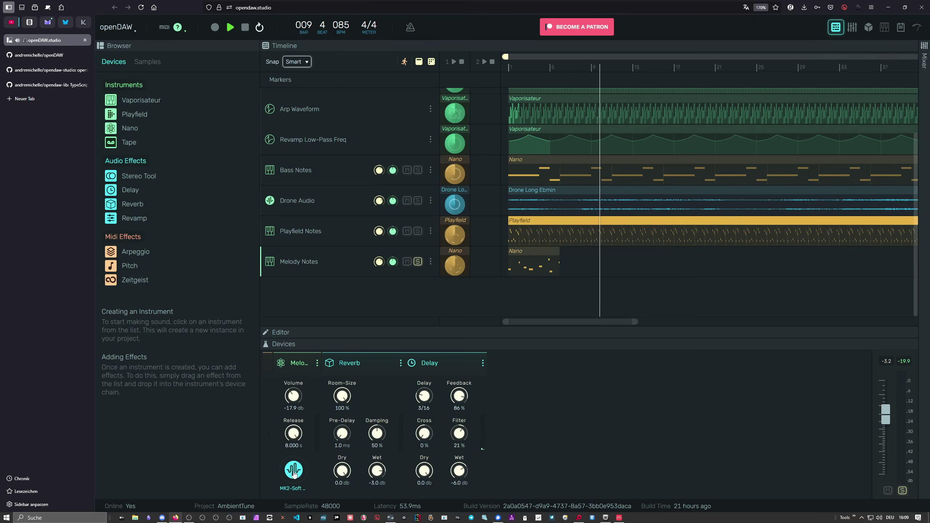
Step: Open the Melody Notes Nano region in the note editor, replay from the start, then stop at bar 1
double_click(528, 250)
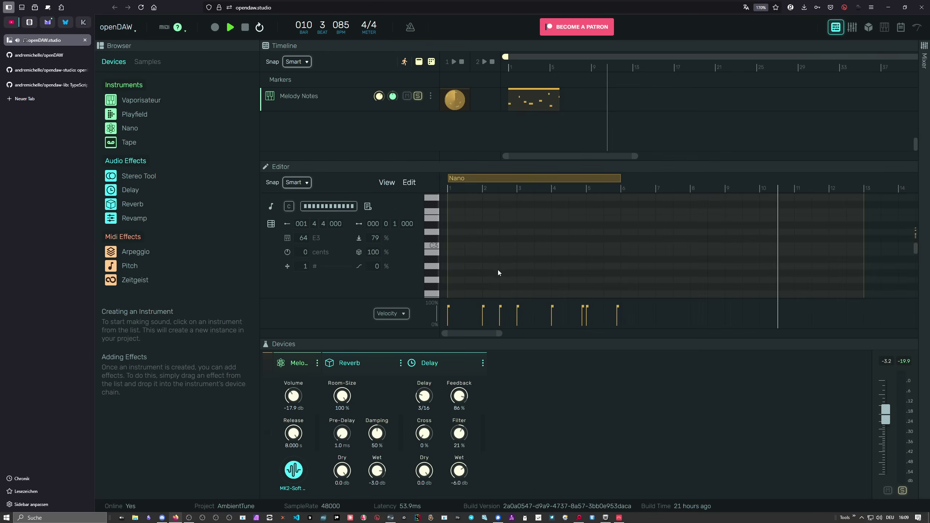
scroll(496, 256, "up", 5)
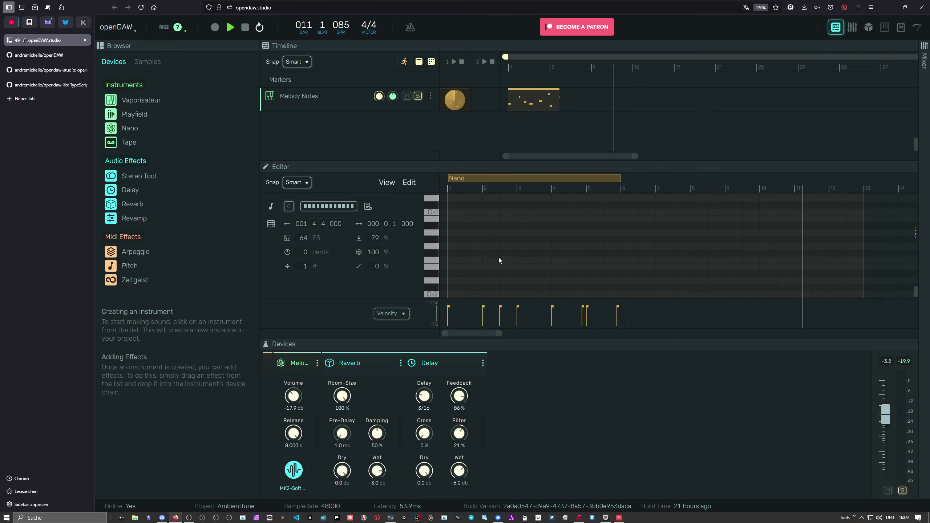
scroll(499, 258, "down", 2)
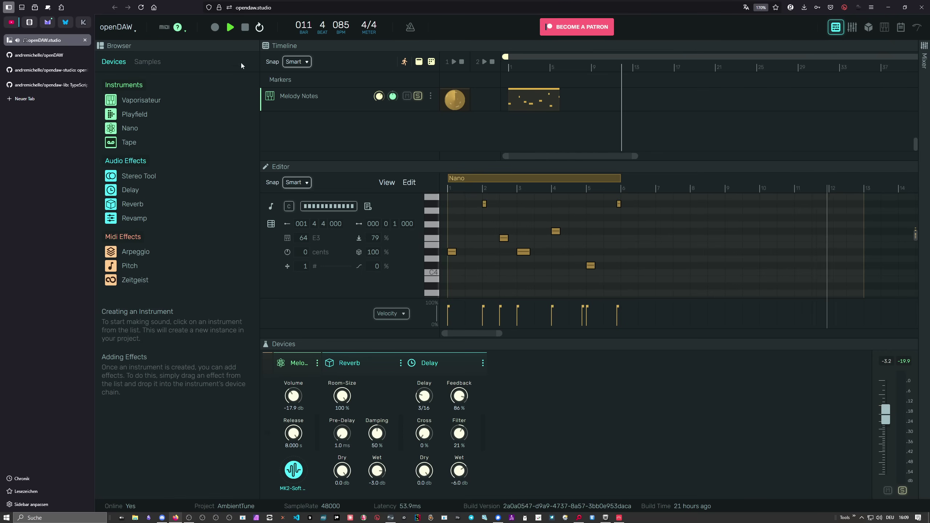
left_click(231, 29)
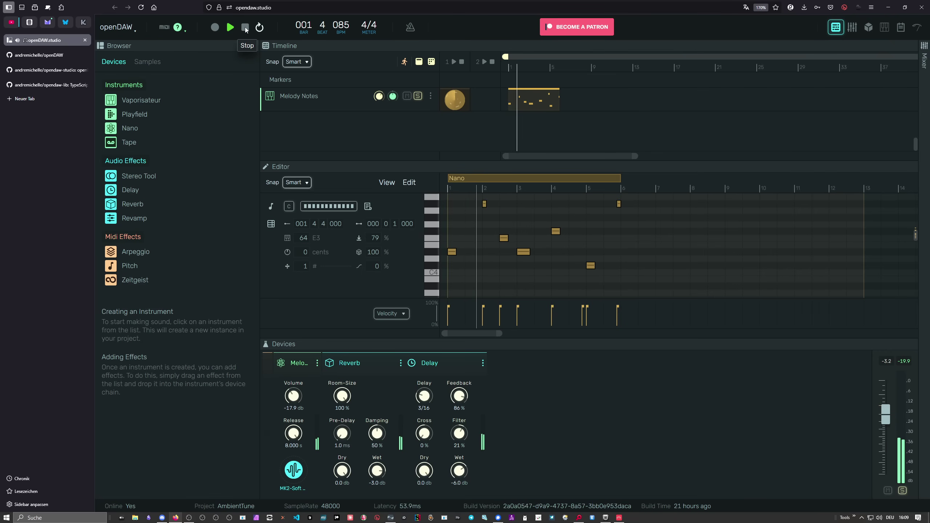
left_click(245, 28)
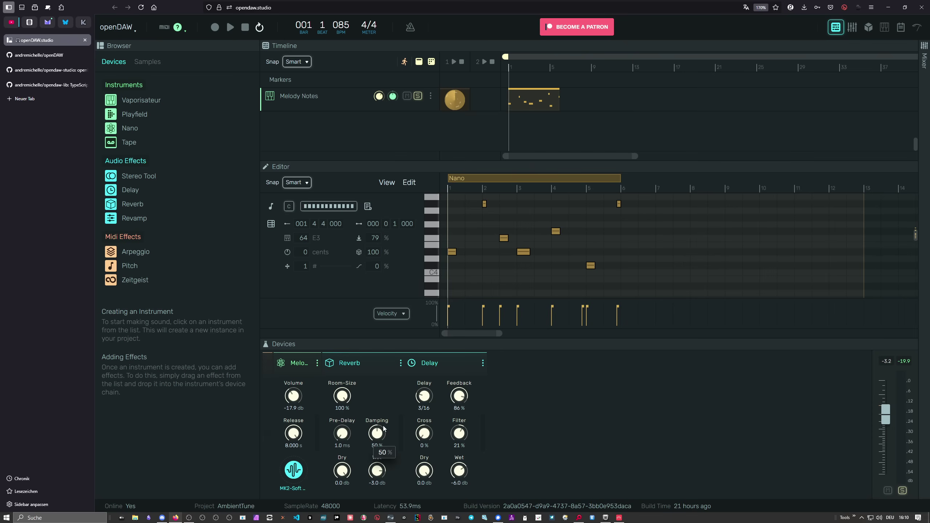
Step: Add a Playfield 2 drum instrument from the browser, checking it with undo and redo
left_click(134, 120)
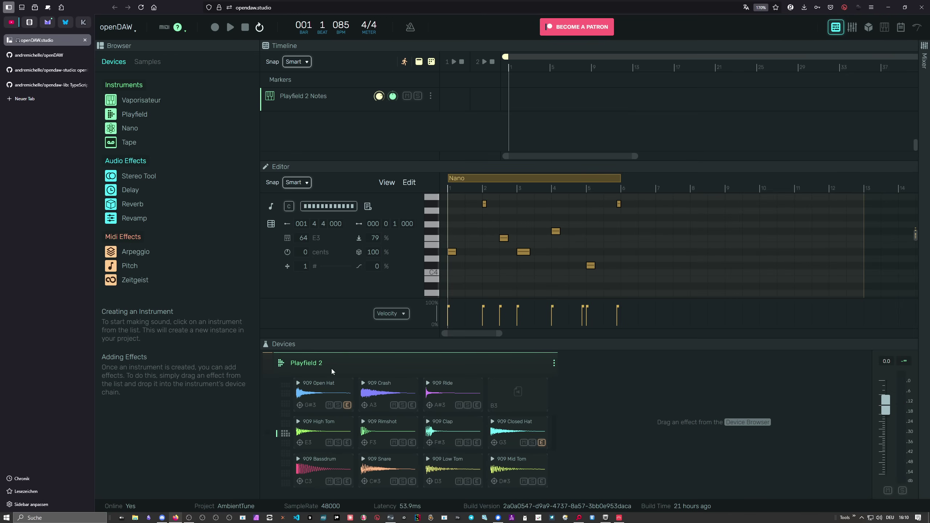
key("ctrl+z")
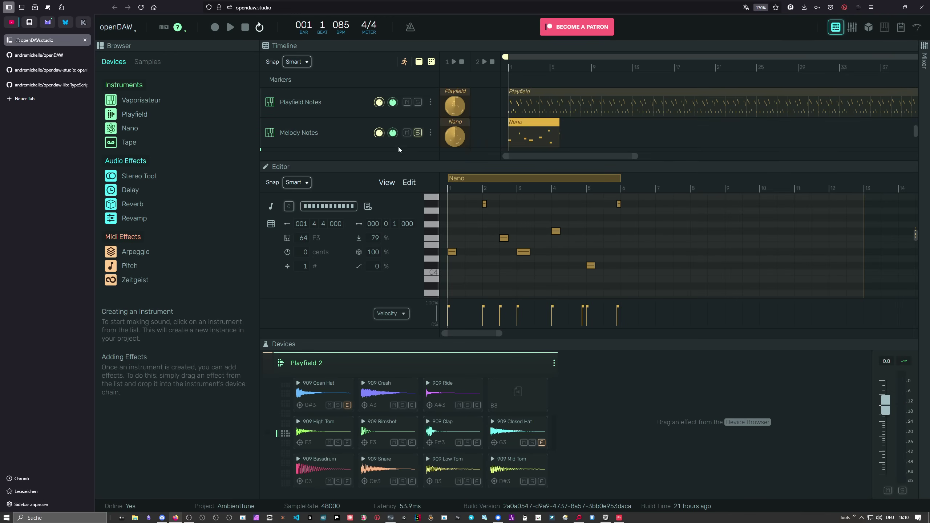
key("ctrl+shift+z")
key("ctrl+z")
key("ctrl+shift+z")
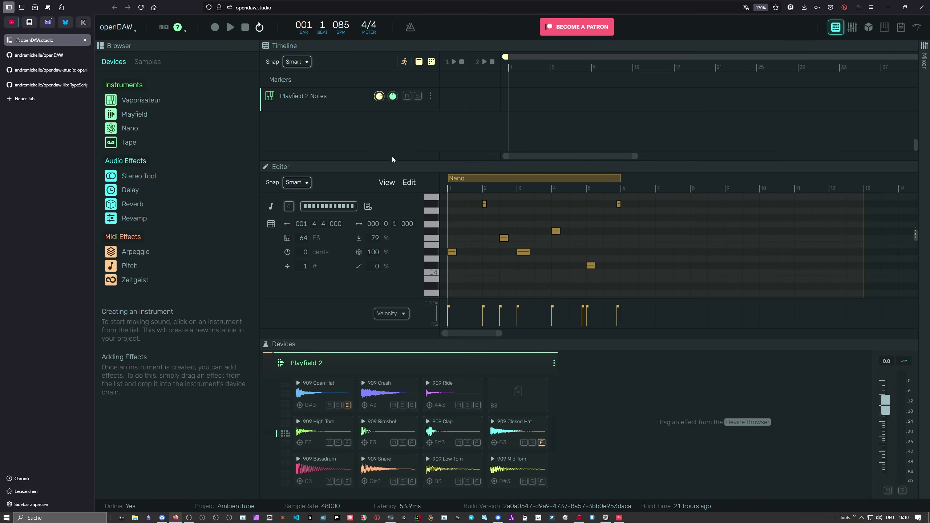
Step: Collapse the note editor and delete the Playfield 2 Notes track
left_click(276, 168)
left_click(430, 262)
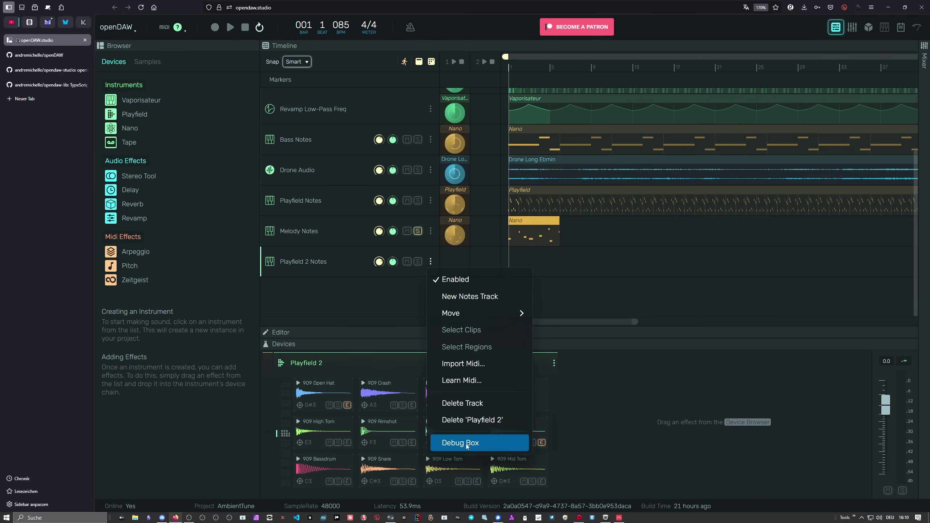
left_click(482, 402)
scroll(494, 167, "up", 3)
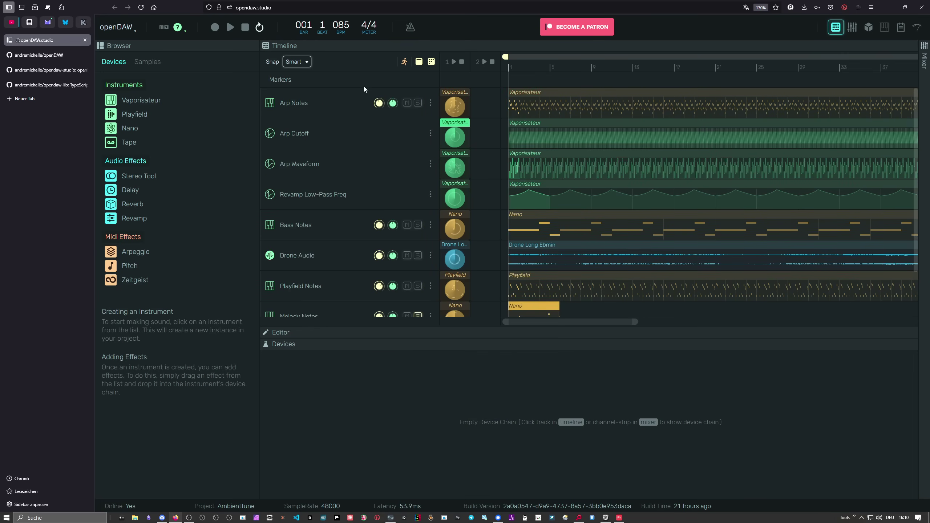
Step: Play AmbientTune in Piano Tutorial Mode, briefly checking Melody Notes devices in the timeline
left_click(884, 27)
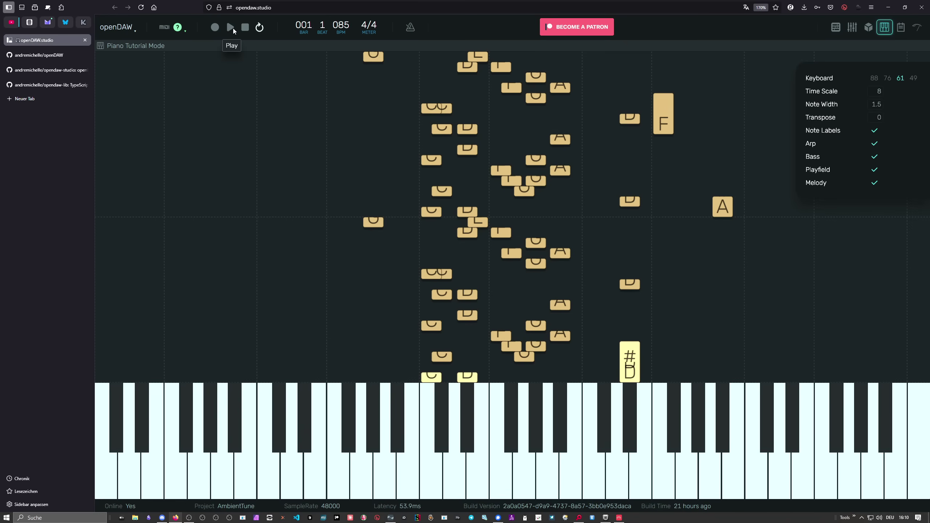
left_click(231, 28)
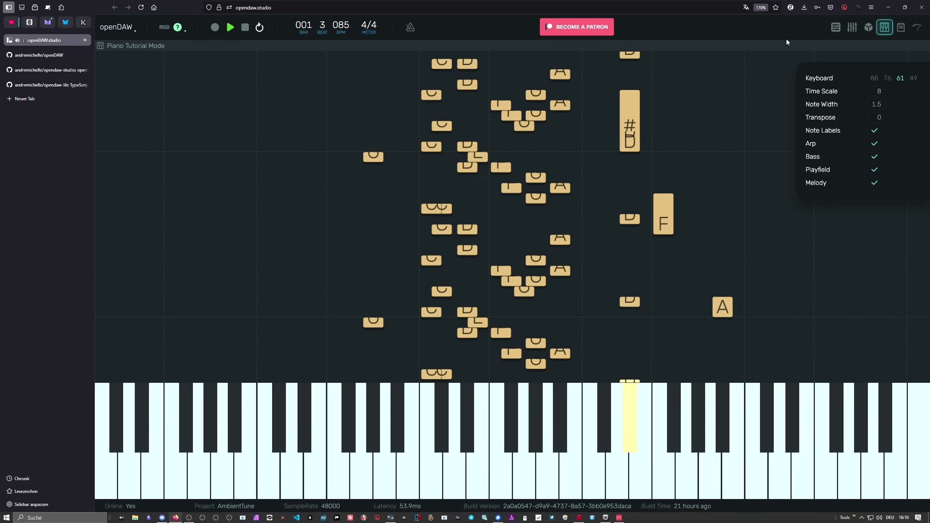
left_click(836, 28)
scroll(417, 220, "down", 2)
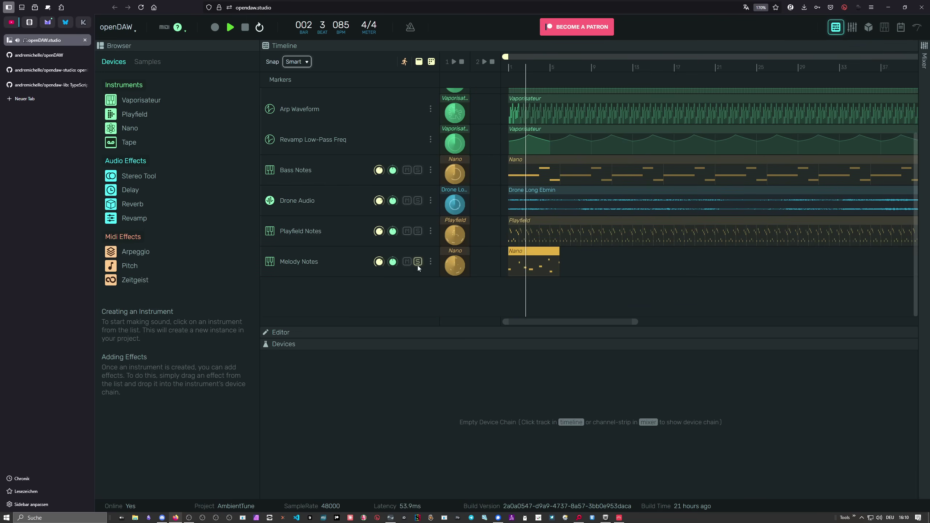
left_click(417, 261)
scroll(418, 258, "up", 2)
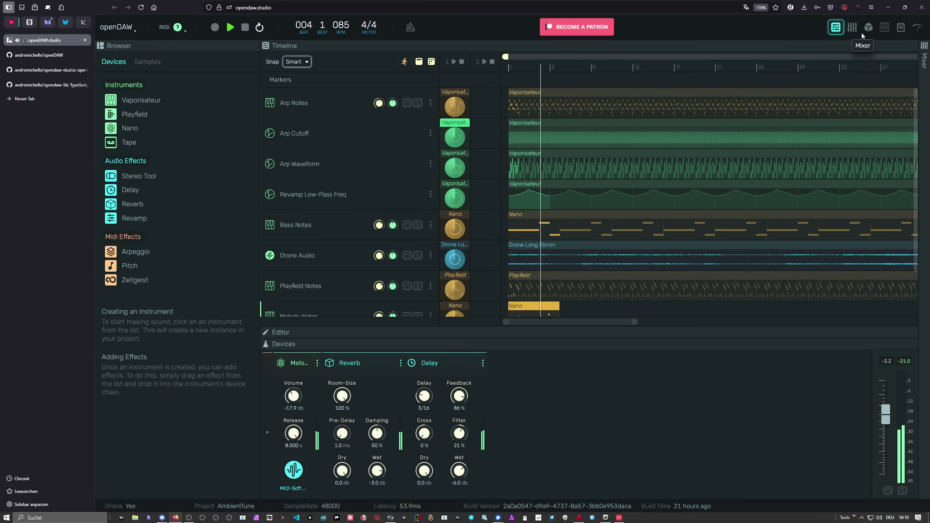
left_click(884, 27)
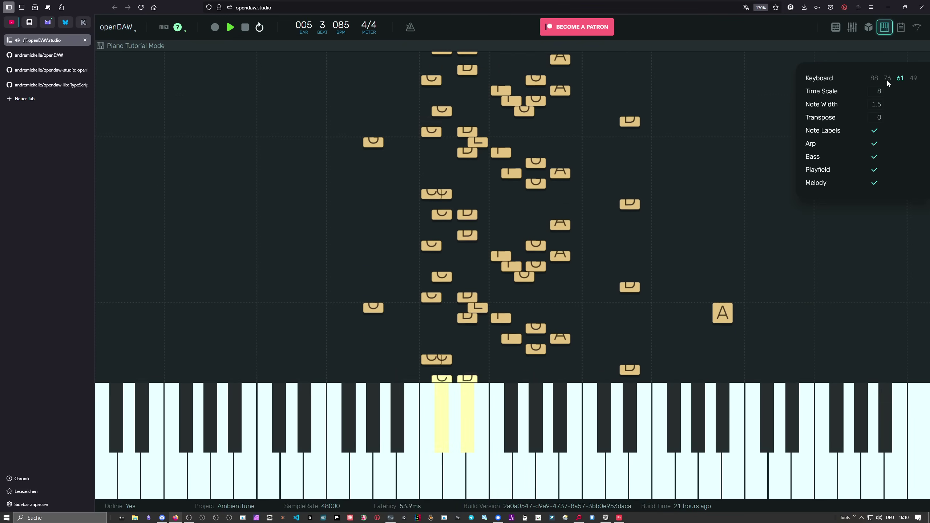
Step: Set the tutorial keyboard size to 88 keys
left_click(876, 78)
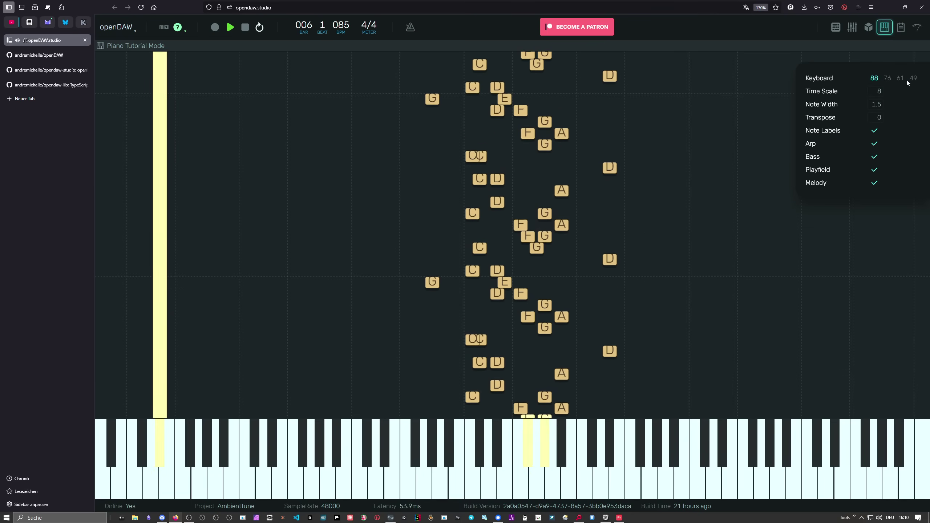
left_click(900, 78)
left_click(876, 78)
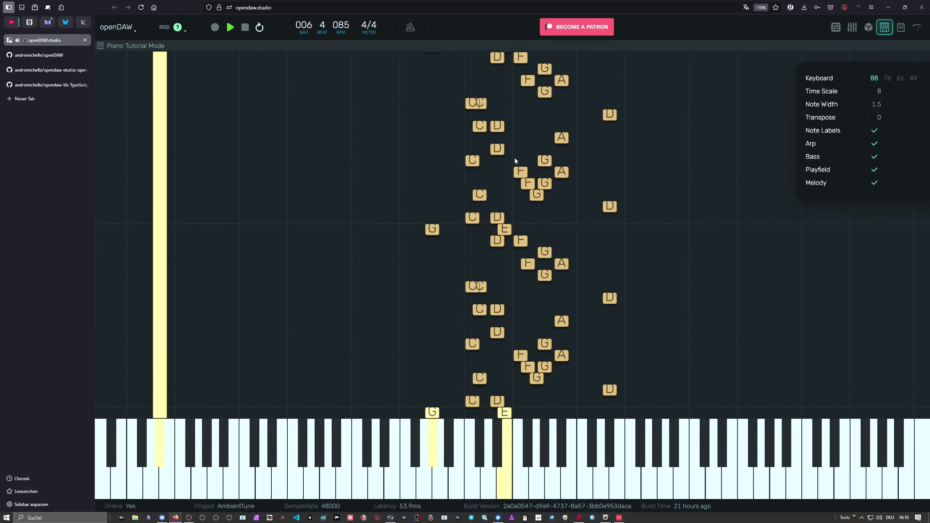
Step: Toggle Note Labels and the Arp, Bass, Playfield and Melody parts off, then all back on
left_click(875, 131)
left_click(874, 143)
left_click(875, 157)
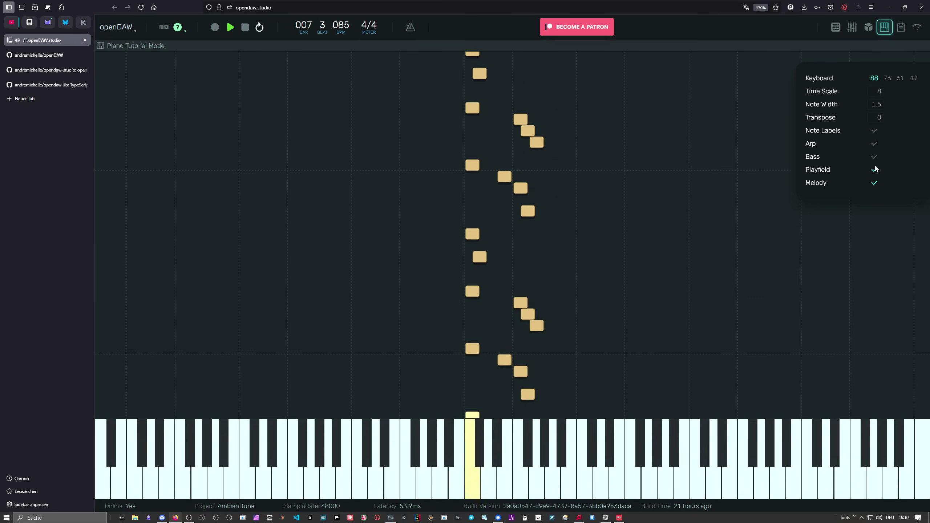
left_click(874, 170)
left_click(875, 182)
left_click(874, 169)
left_click(875, 183)
left_click(875, 156)
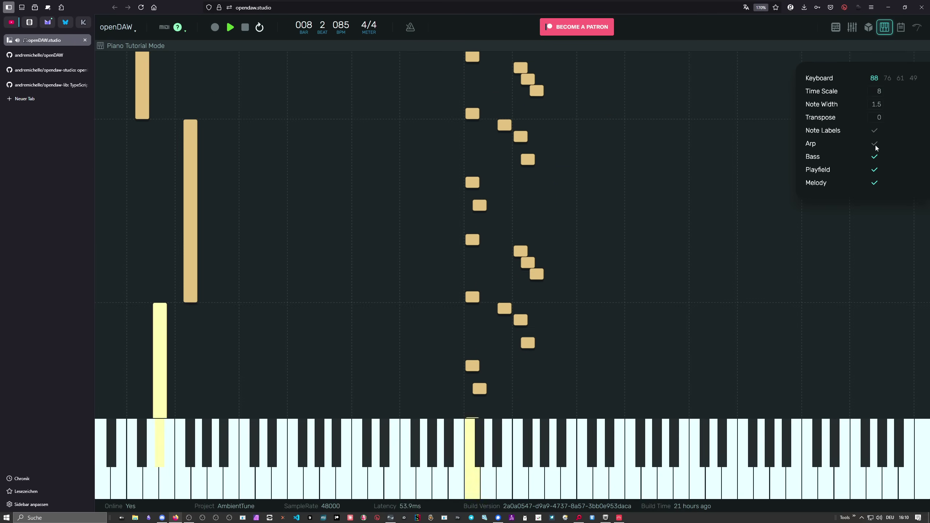
left_click(875, 143)
left_click(875, 131)
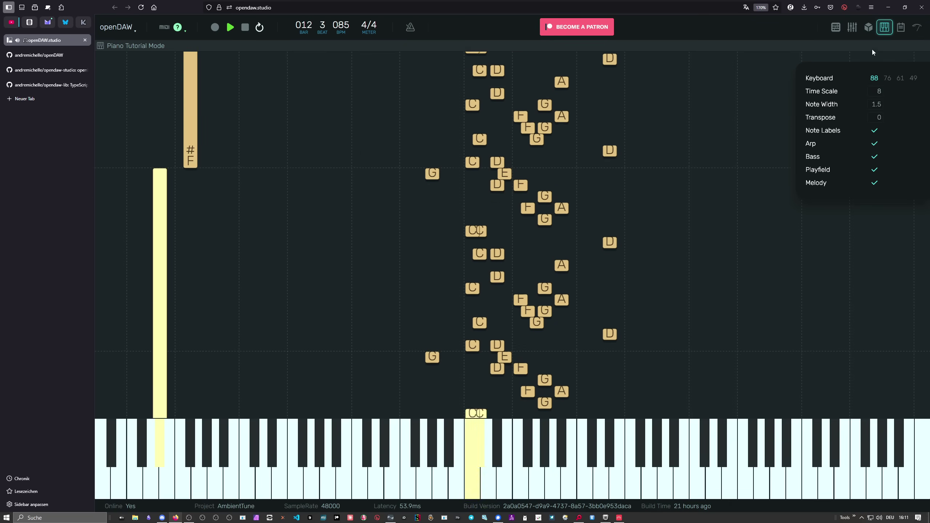
Step: Go from the mixer back to the timeline and browse the Samples list's names, bpm and lengths
left_click(854, 30)
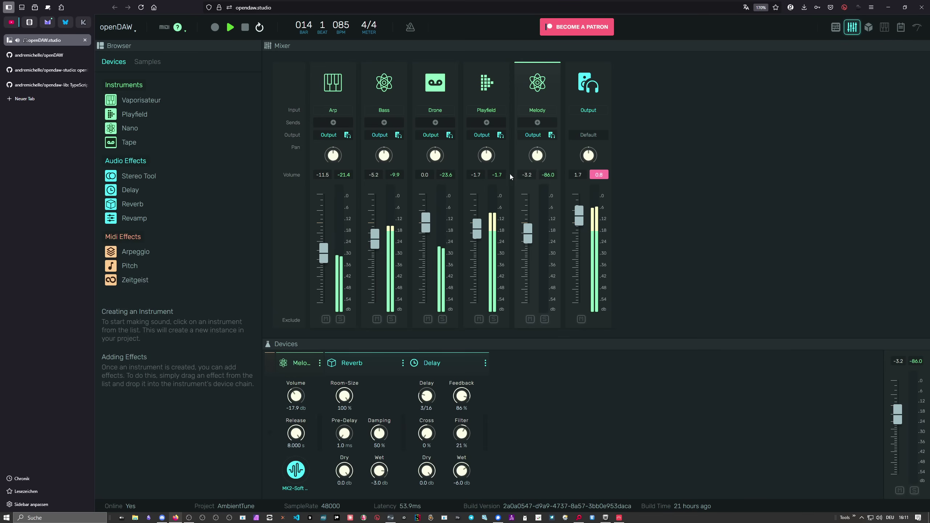
left_click(835, 29)
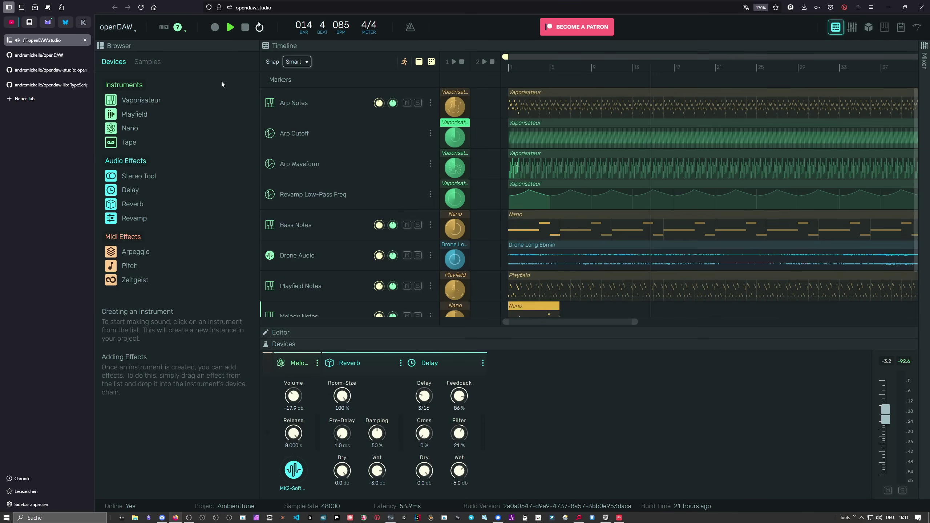
left_click(156, 63)
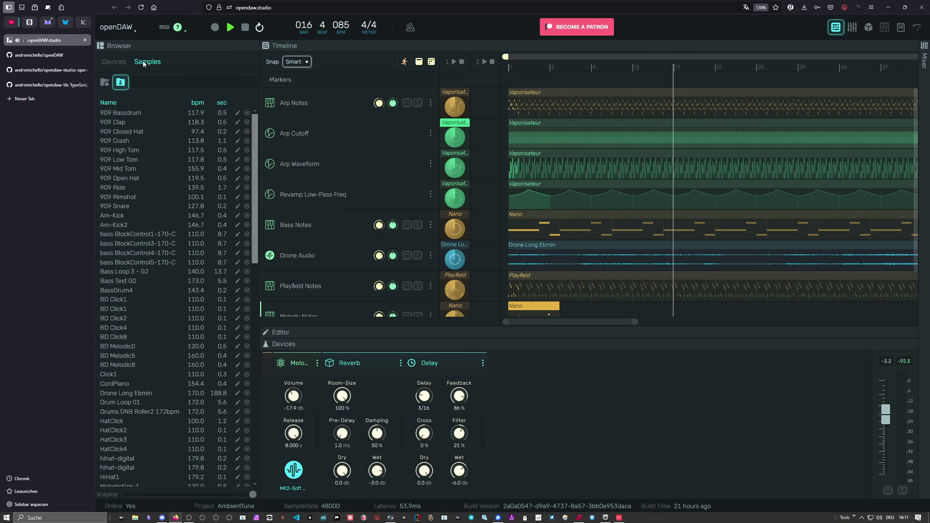
scroll(169, 225, "down", 15)
scroll(169, 224, "up", 15)
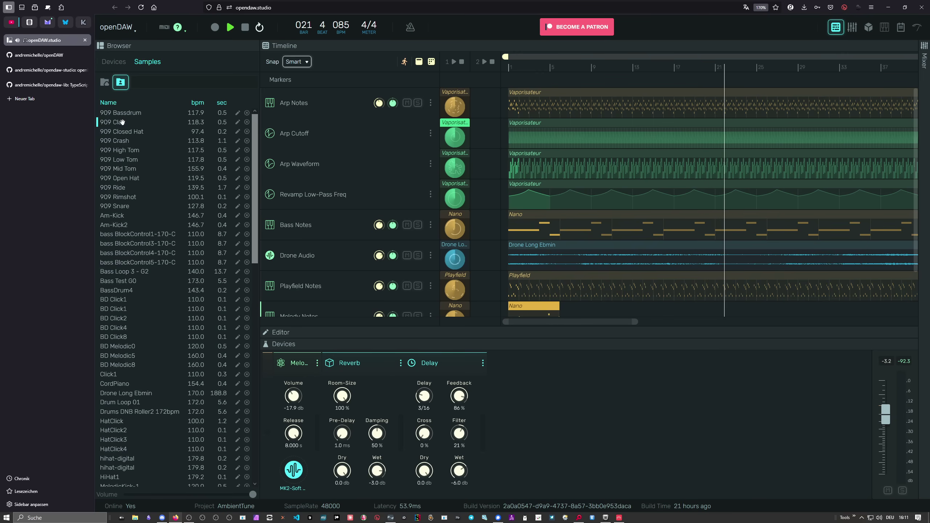
Step: Inspect the 909 Bassdrum sample's name and bpm, then zoom the timeline out past the Drone Long Ebmin region
left_click(238, 112)
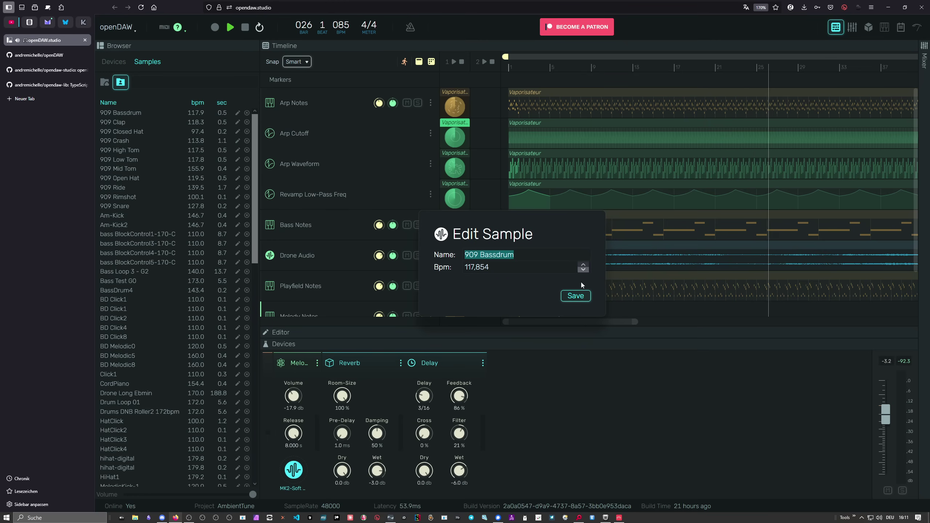
left_click(576, 295)
left_click(600, 246)
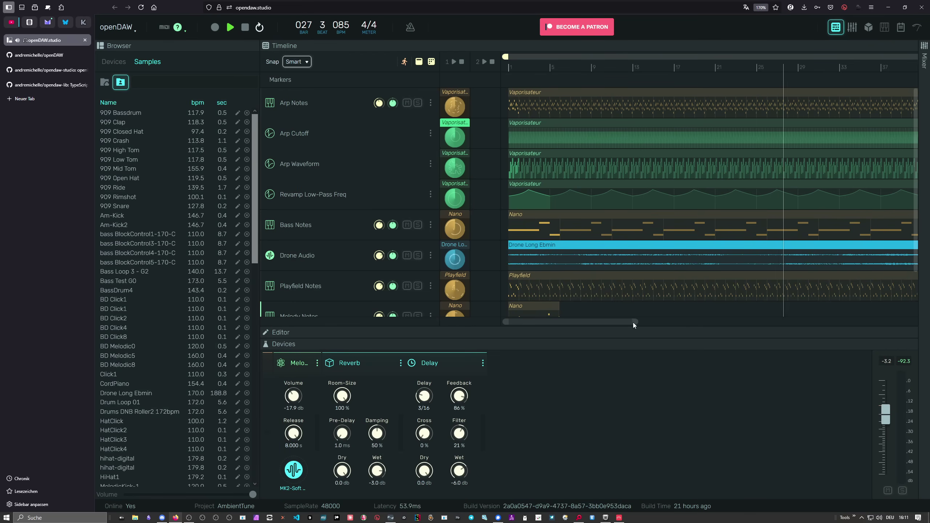
left_click_drag(633, 322, 820, 323)
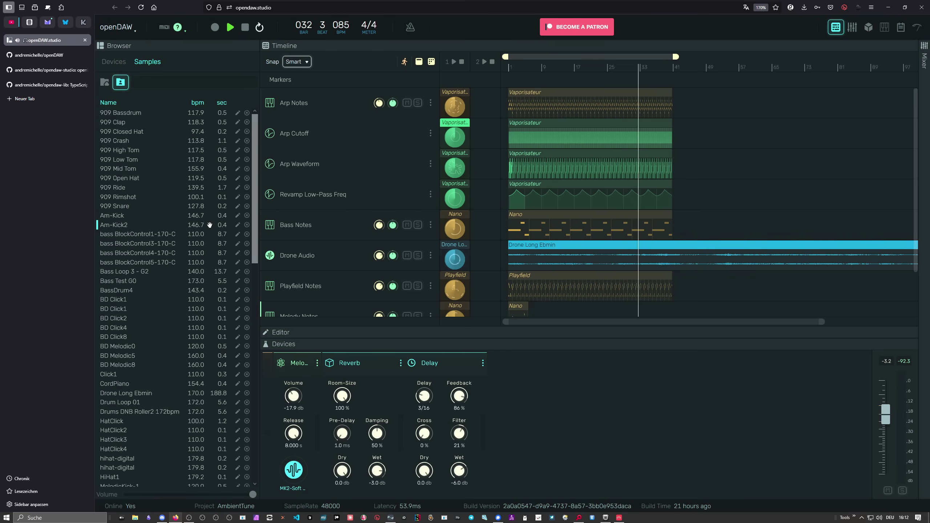
scroll(192, 222, "down", 10)
scroll(192, 221, "up", 10)
left_click(116, 27)
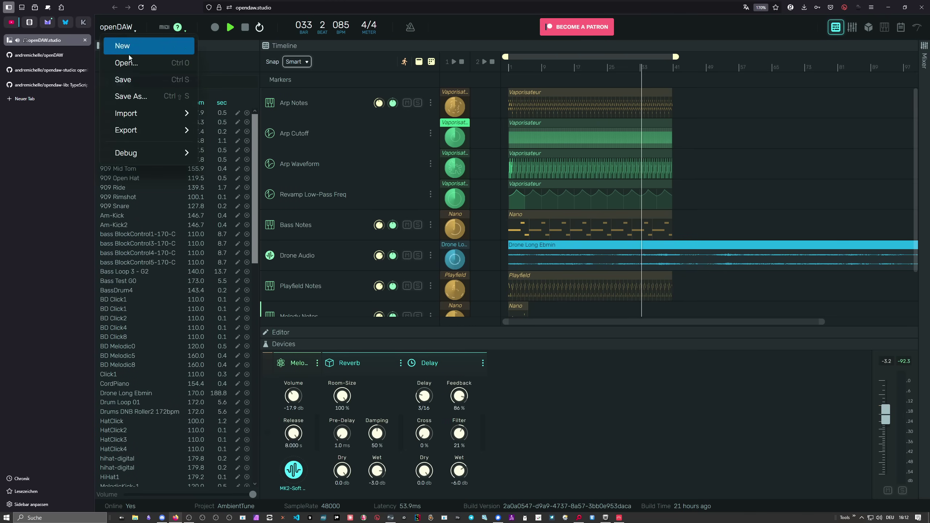
mouse_move(143, 131)
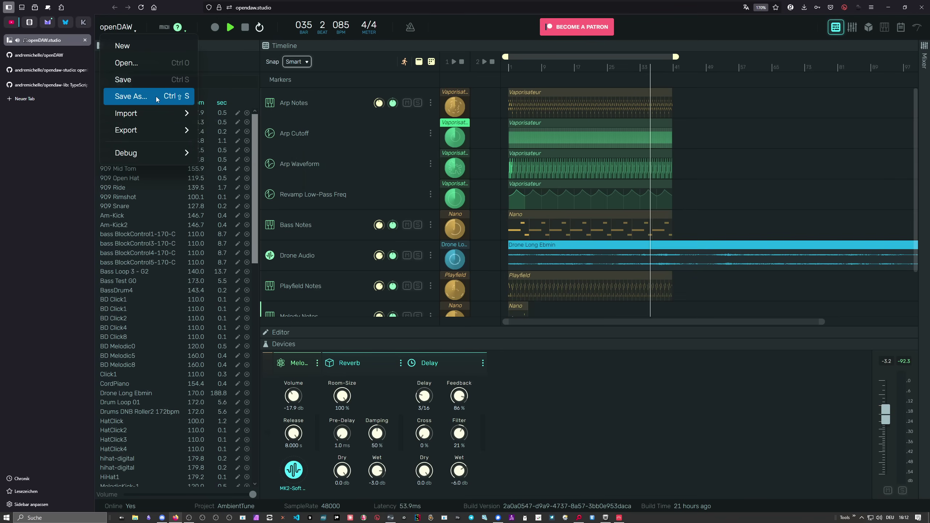
left_click(151, 82)
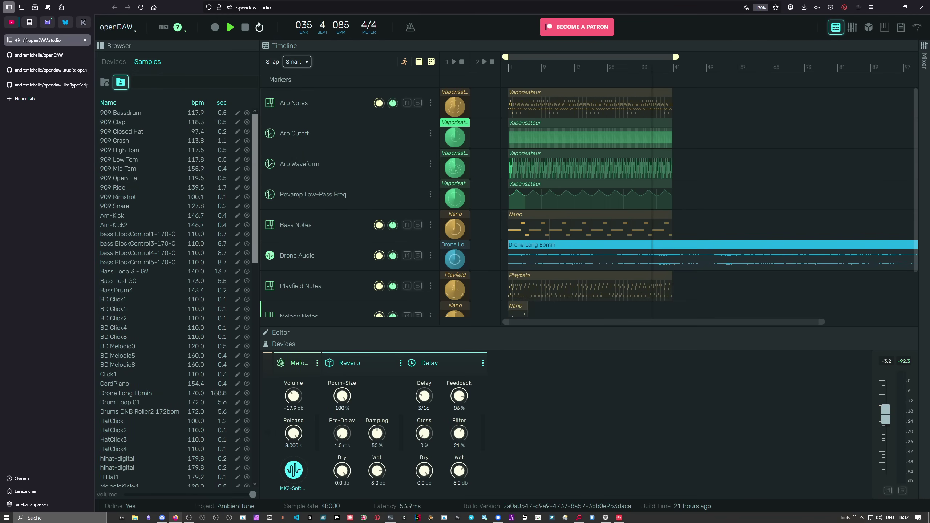
left_click(130, 32)
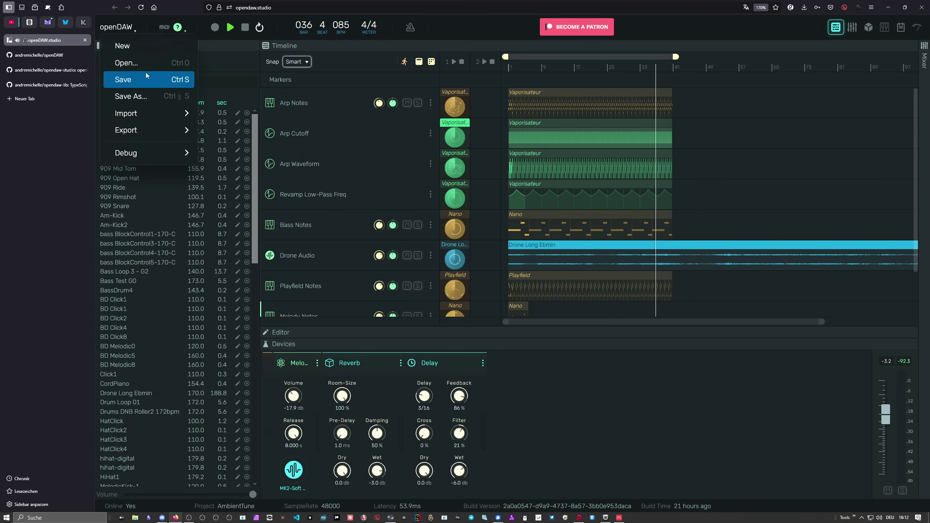
left_click(123, 62)
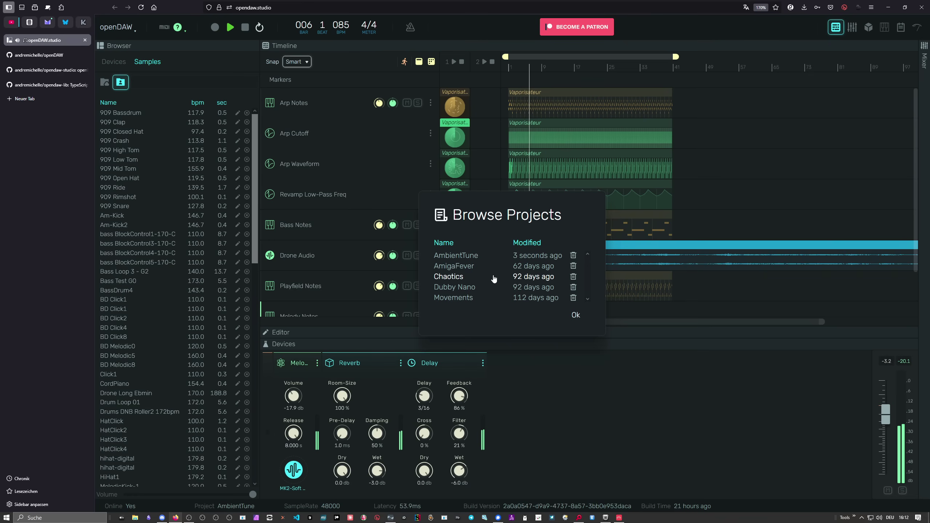
left_click(575, 315)
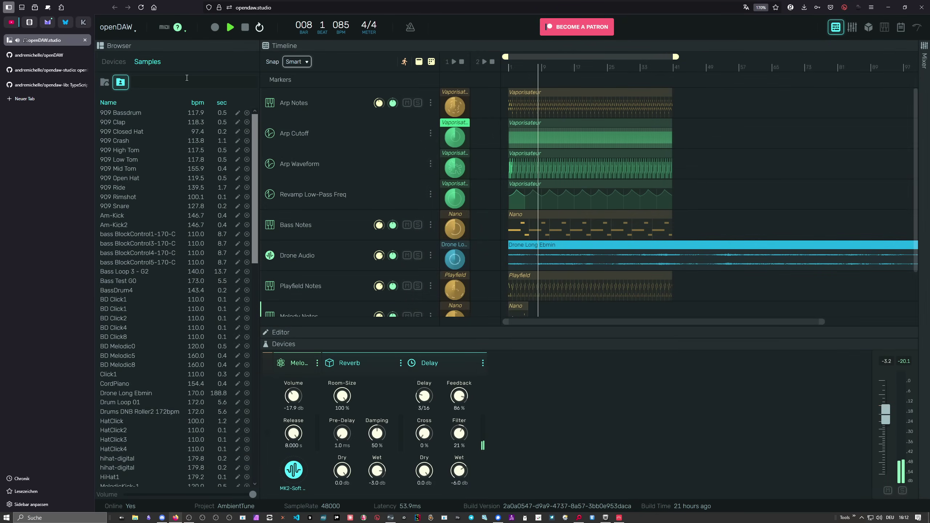
Step: Show the openDAW repository and scroll its README down to the openDAW, studio and library links
left_click(80, 56)
scroll(232, 133, "up", 10)
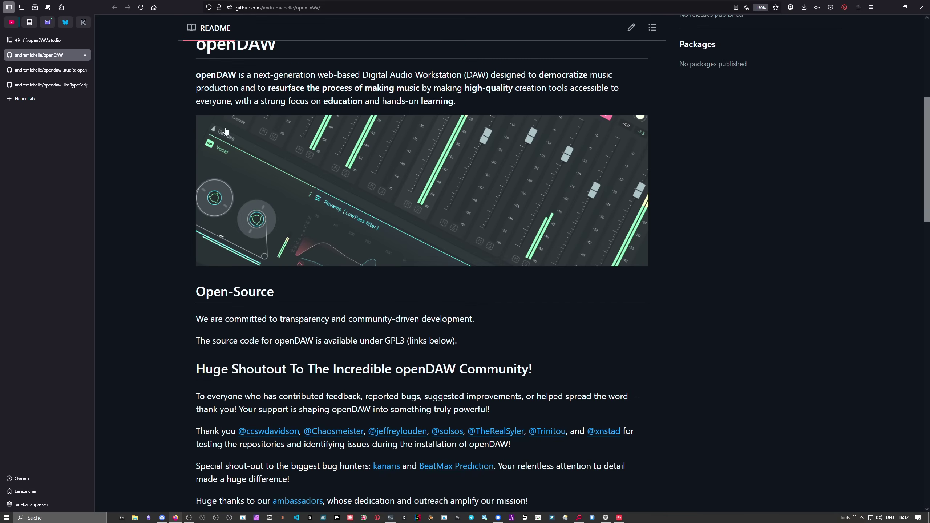
scroll(290, 132, "up", 3)
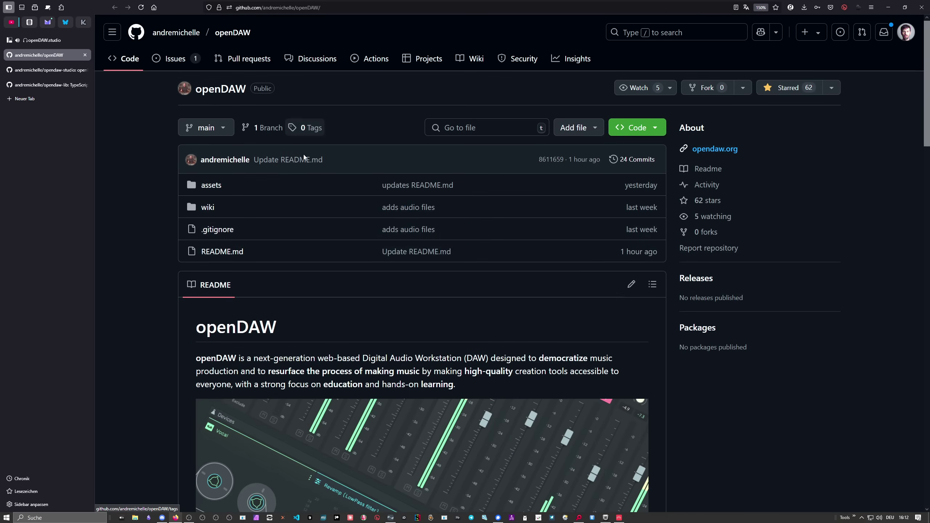
scroll(418, 174, "down", 3)
scroll(385, 252, "down", 3)
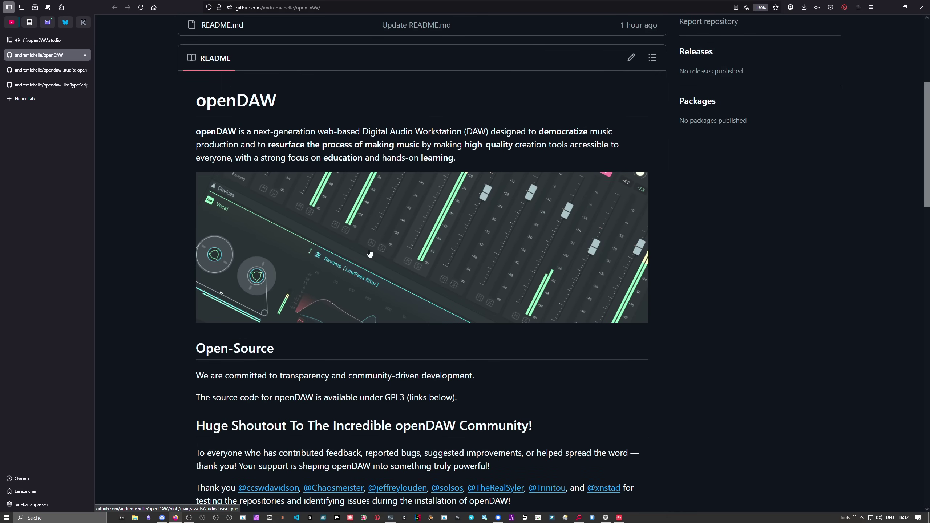
scroll(295, 187, "down", 6)
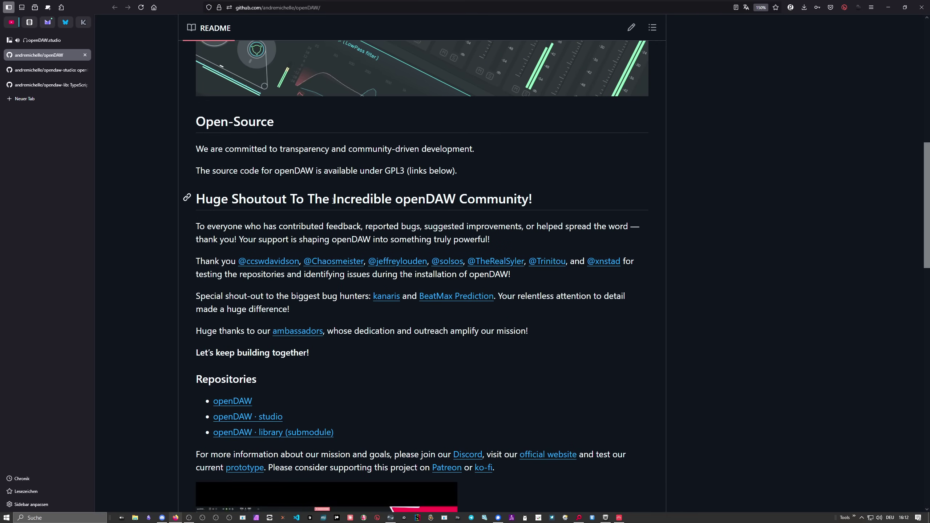
scroll(271, 208, "down", 2)
scroll(368, 235, "down", 5)
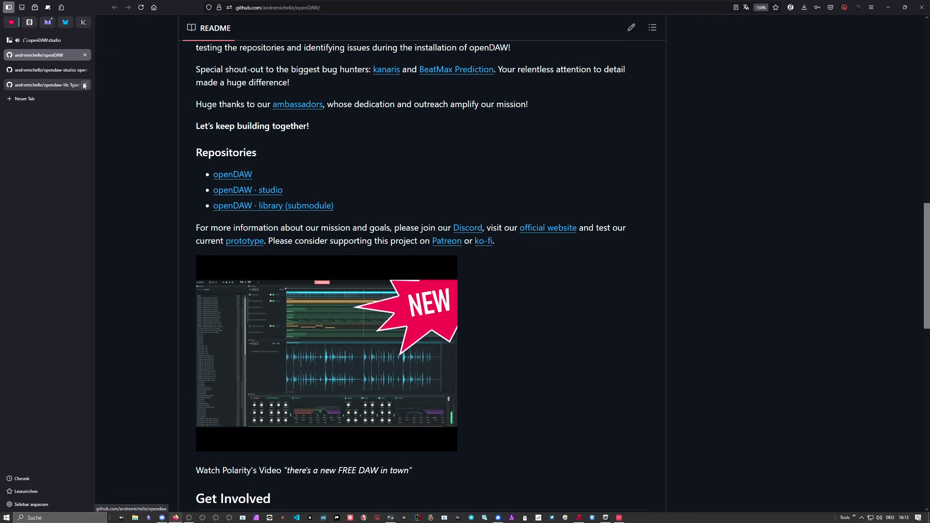
Step: Read the opendaw-studio README through to licensing, then return to its file list
left_click(55, 70)
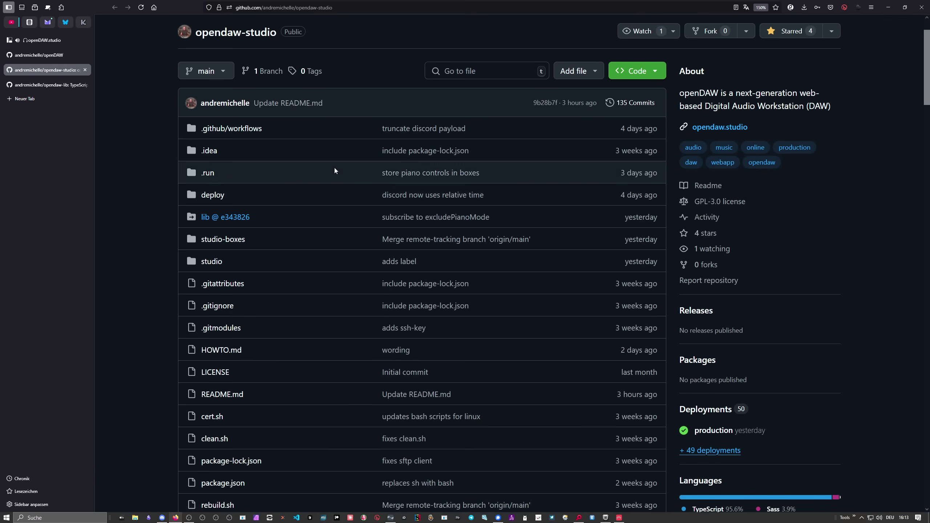
scroll(334, 170, "down", 10)
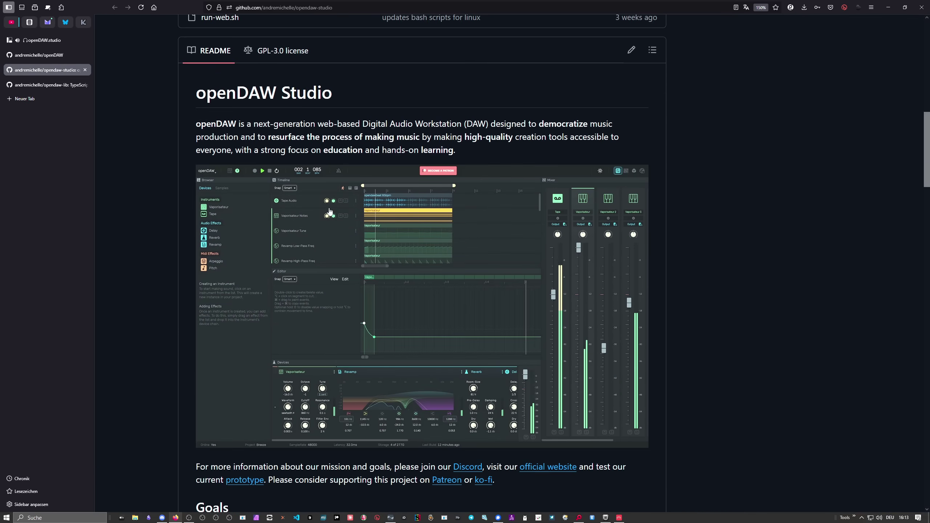
scroll(322, 209, "down", 2)
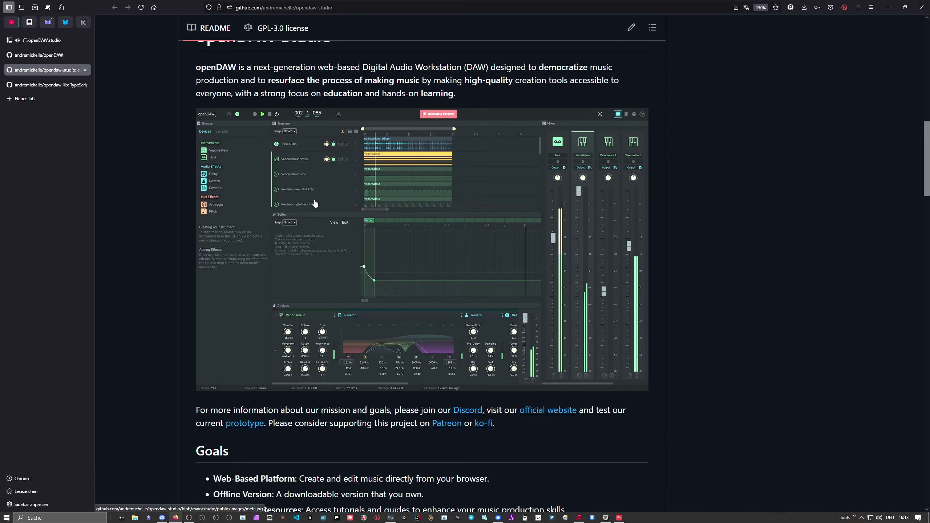
scroll(315, 203, "down", 2)
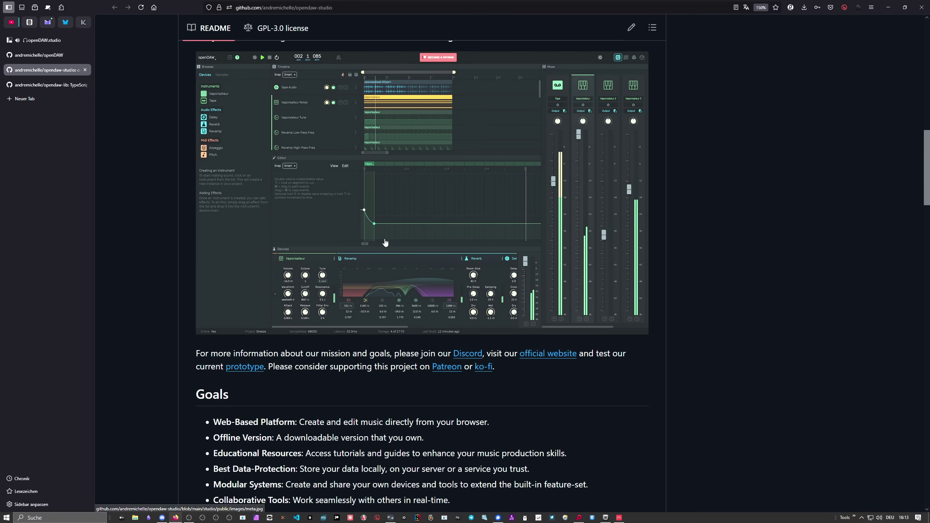
scroll(377, 245, "down", 8)
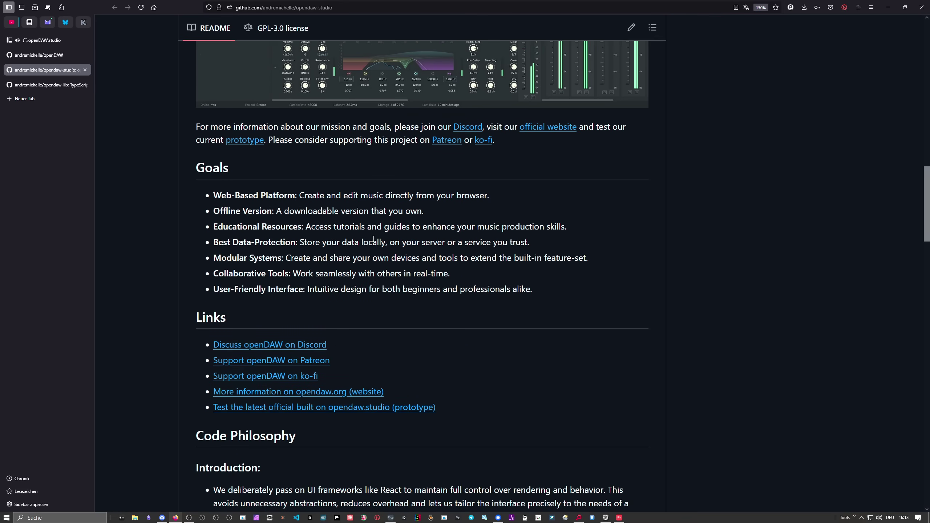
scroll(373, 240, "down", 8)
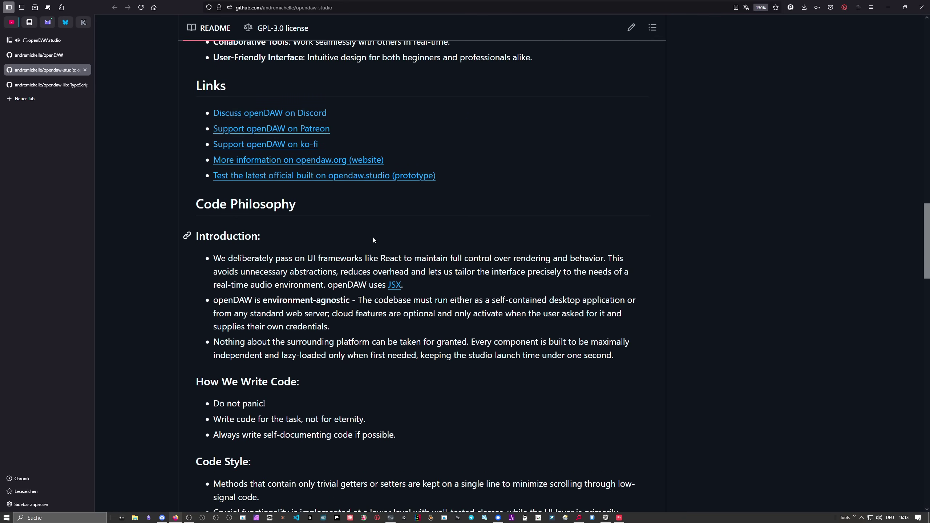
scroll(374, 240, "down", 1)
scroll(373, 240, "up", 3)
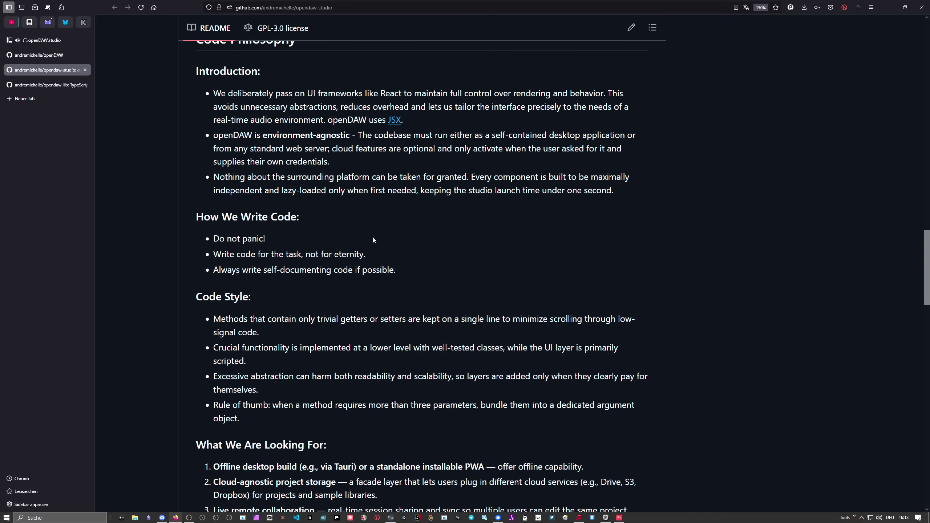
scroll(373, 240, "down", 6)
scroll(374, 240, "down", 12)
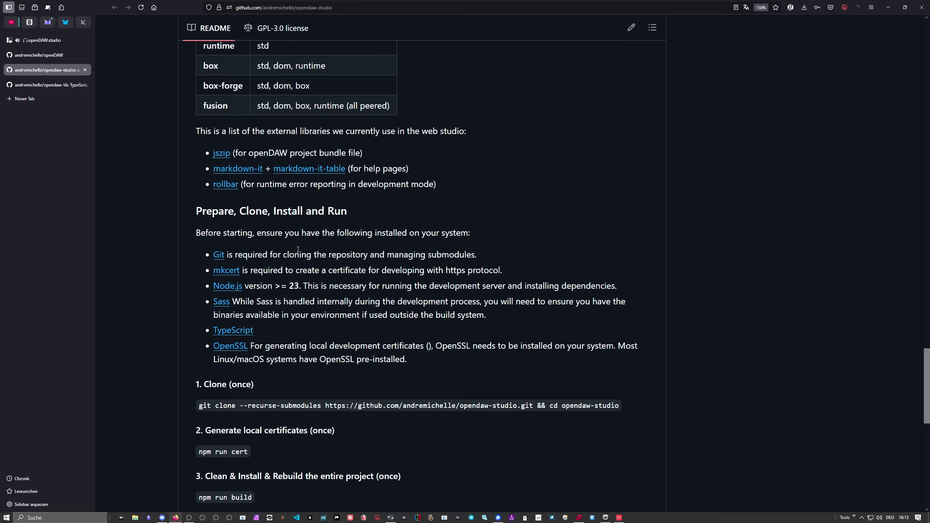
scroll(298, 249, "down", 7)
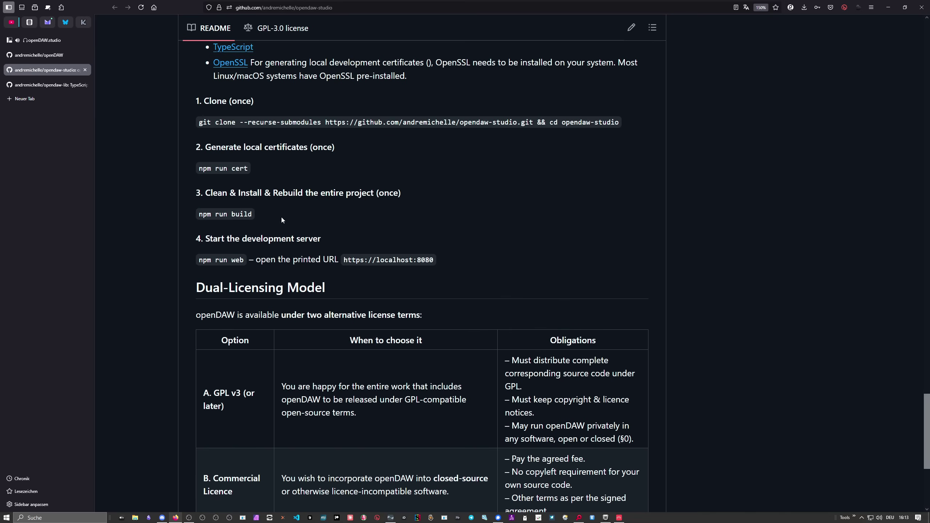
scroll(281, 220, "down", 4)
scroll(281, 220, "down", 2)
scroll(281, 220, "up", 20)
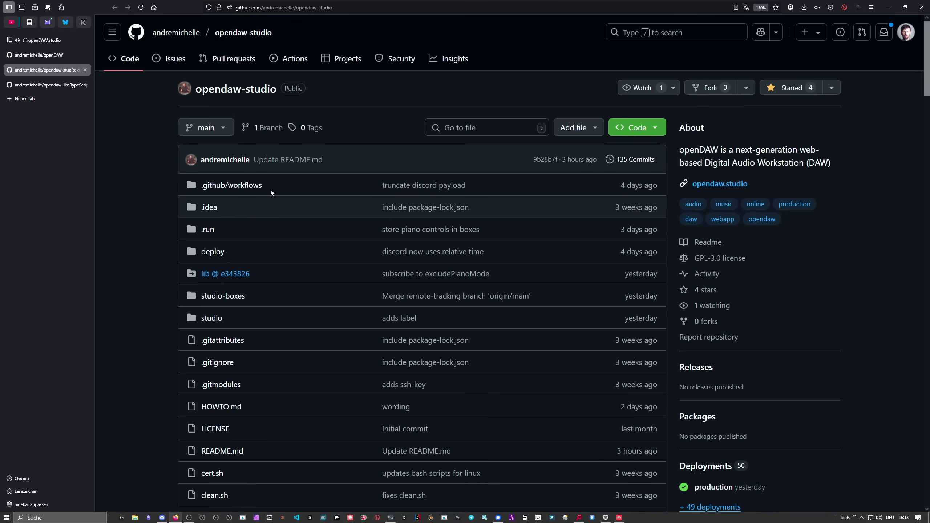
Step: Read the opendaw-lib README down to License, then return to its box, dom, dsp, runtime and std folders
left_click(47, 85)
scroll(276, 244, "down", 7)
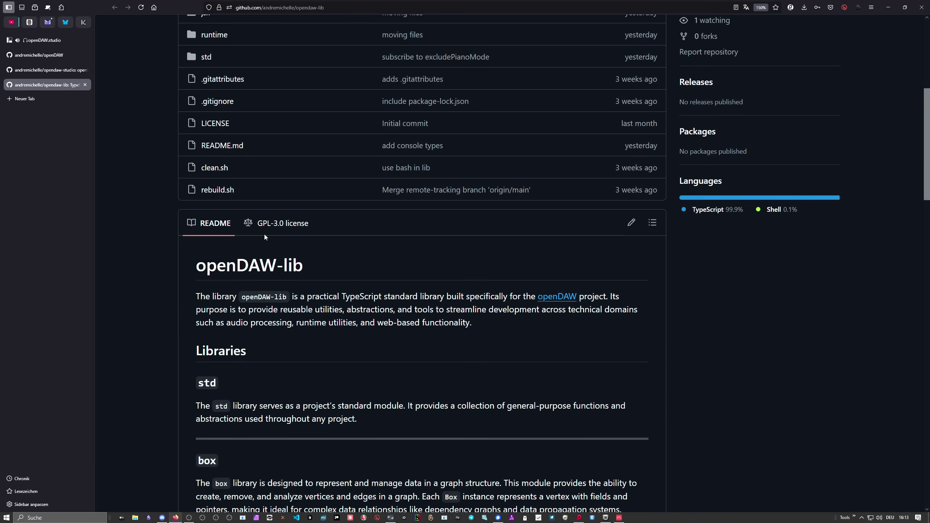
scroll(265, 237, "down", 10)
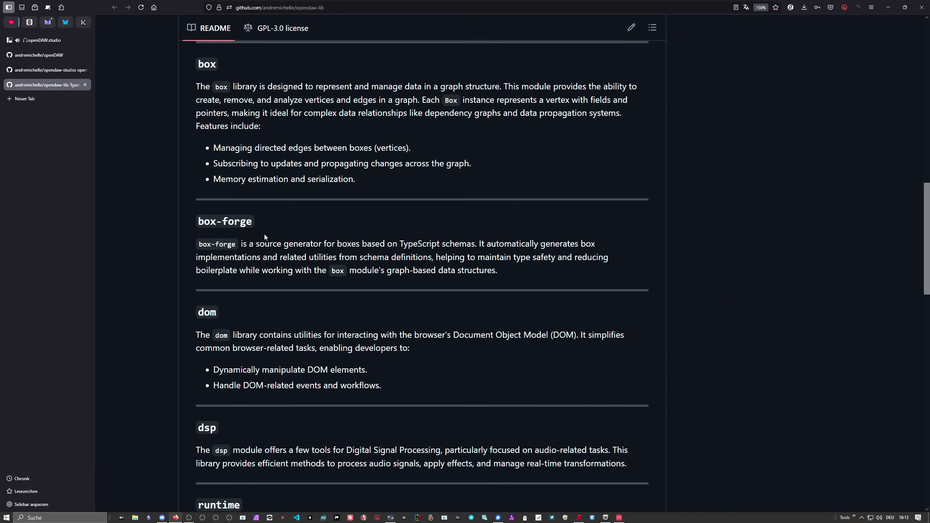
scroll(265, 237, "down", 20)
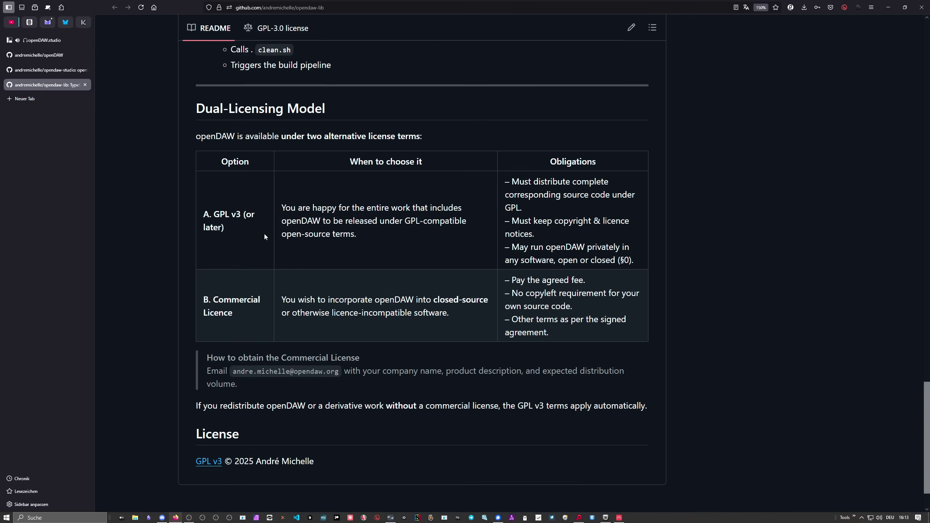
scroll(265, 237, "down", 2)
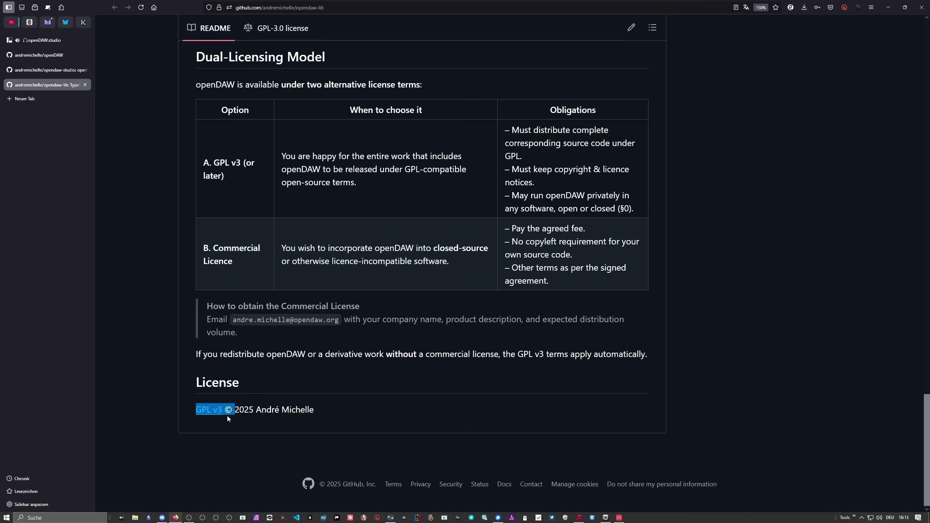
scroll(323, 377, "up", 20)
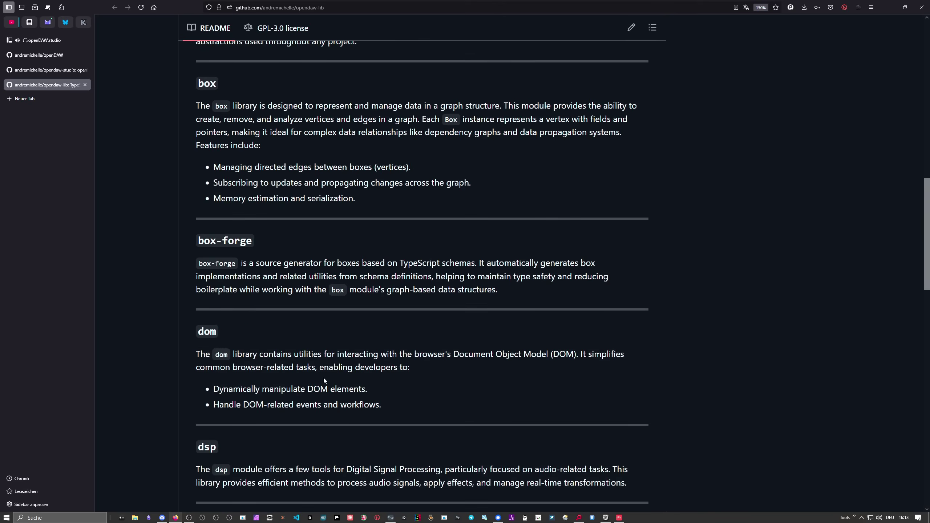
Step: Show the openDAW repository's top, with its assets and wiki folders and 24 commits
left_click(53, 59)
scroll(151, 132, "up", 6)
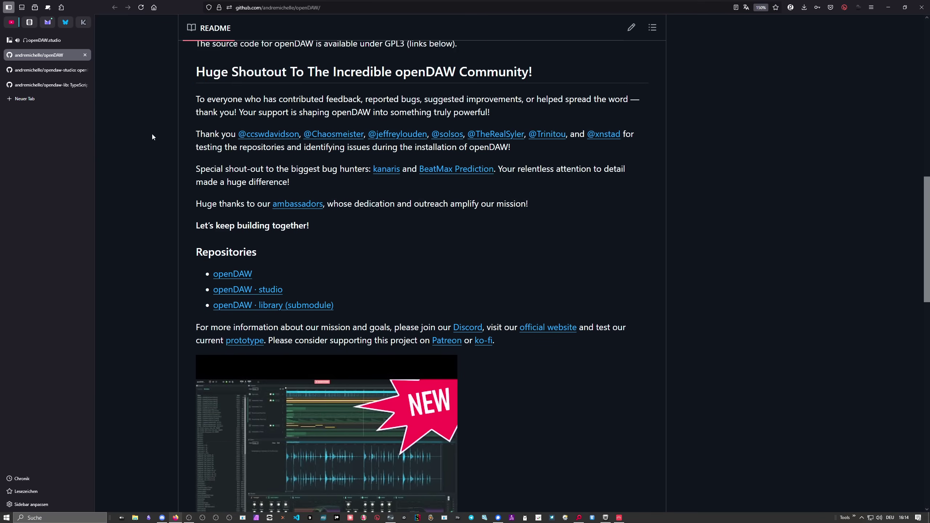
scroll(153, 146, "up", 5)
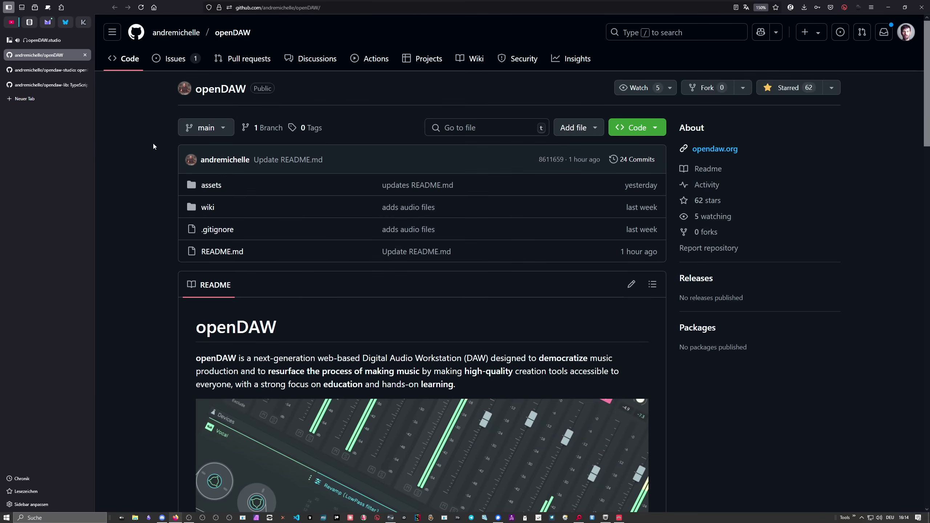